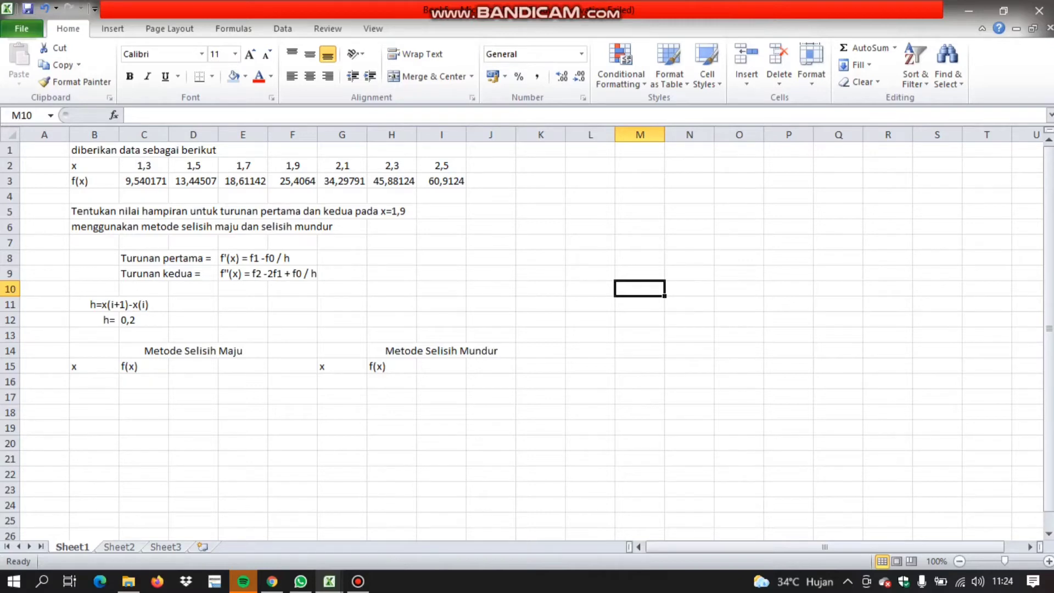
Copy the x and f(x) data in C2:I3 and paste it transposed under the Metode Selisih Maju headers, starting at B16
click(144, 320)
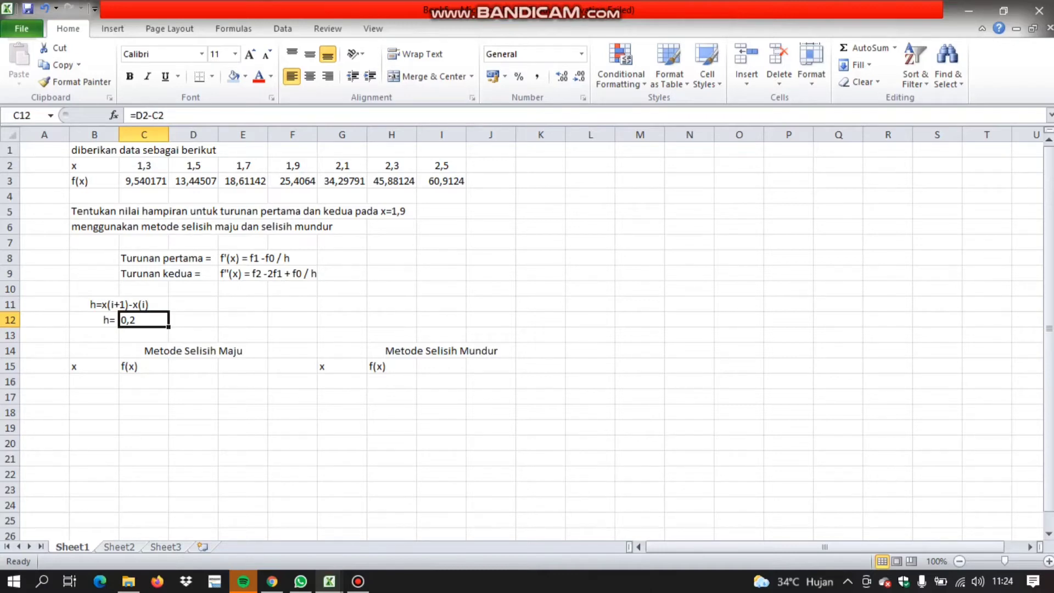
click(94, 366)
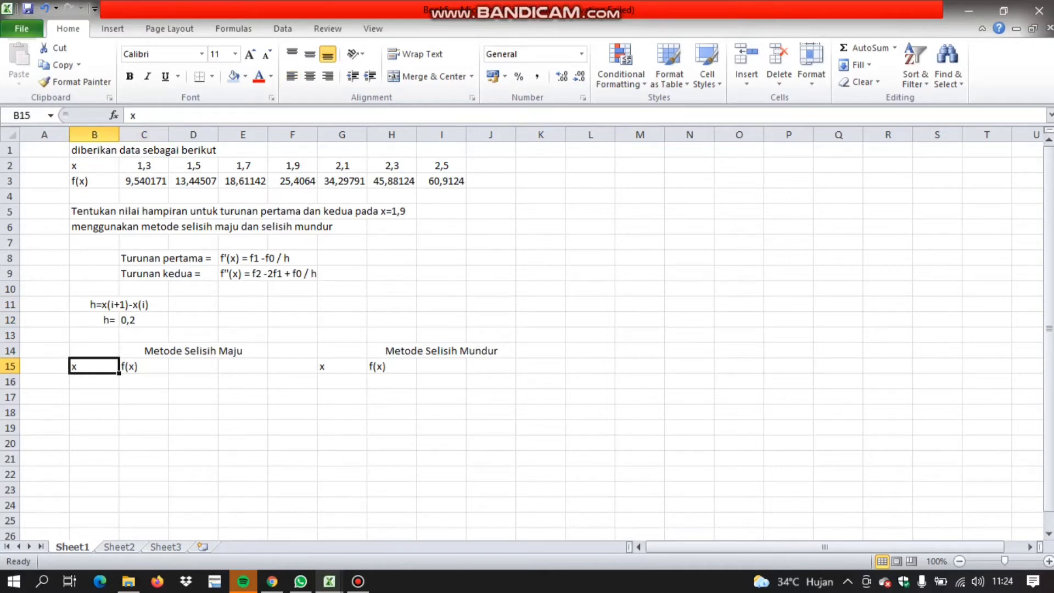
drag(143, 165, 441, 181)
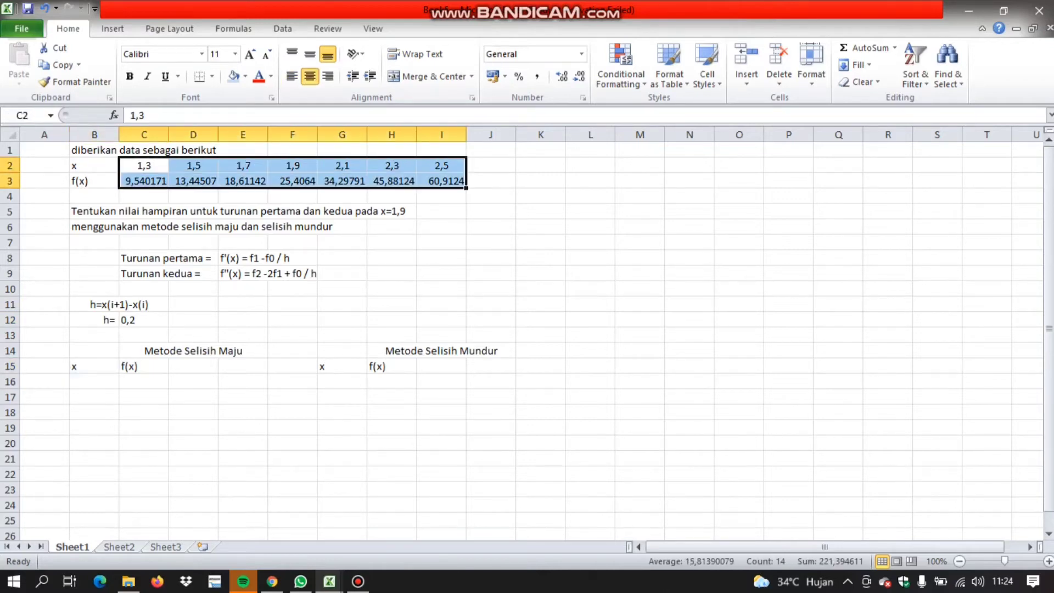
key(ctrl+c)
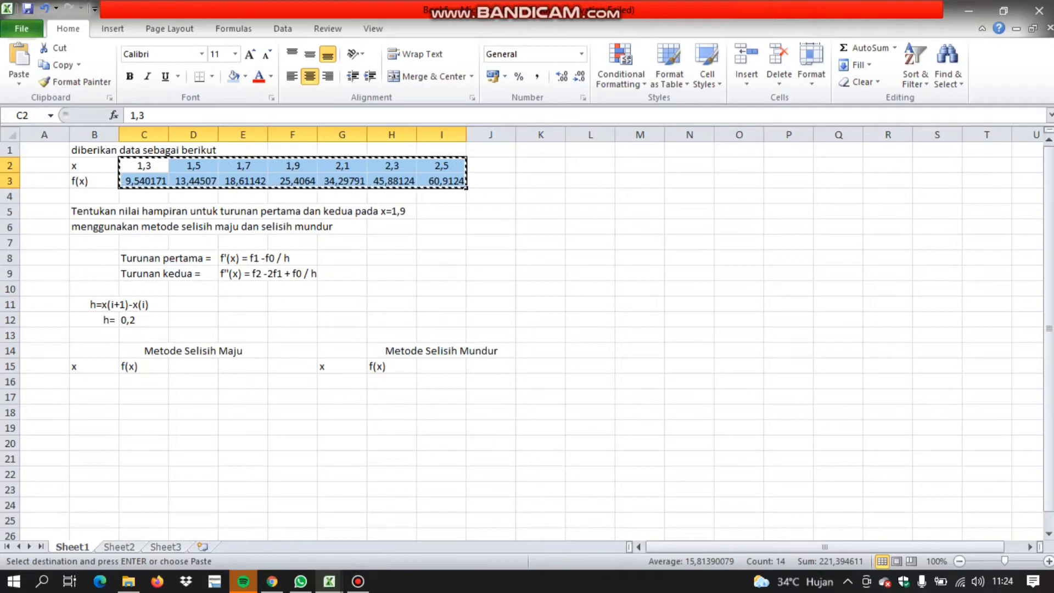
click(93, 382)
right_click(90, 382)
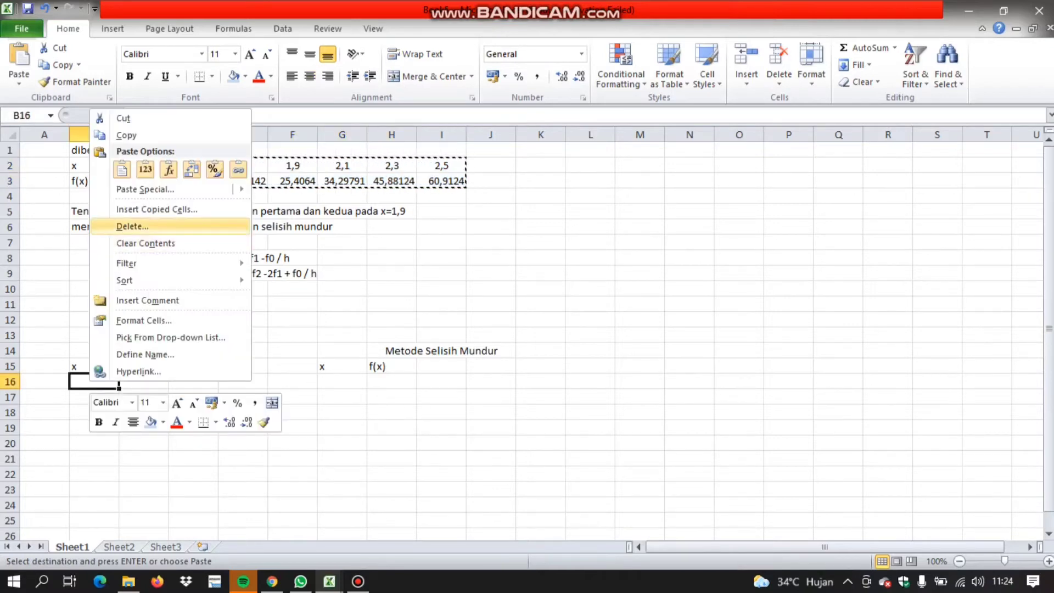
mouse_move(236, 189)
click(311, 232)
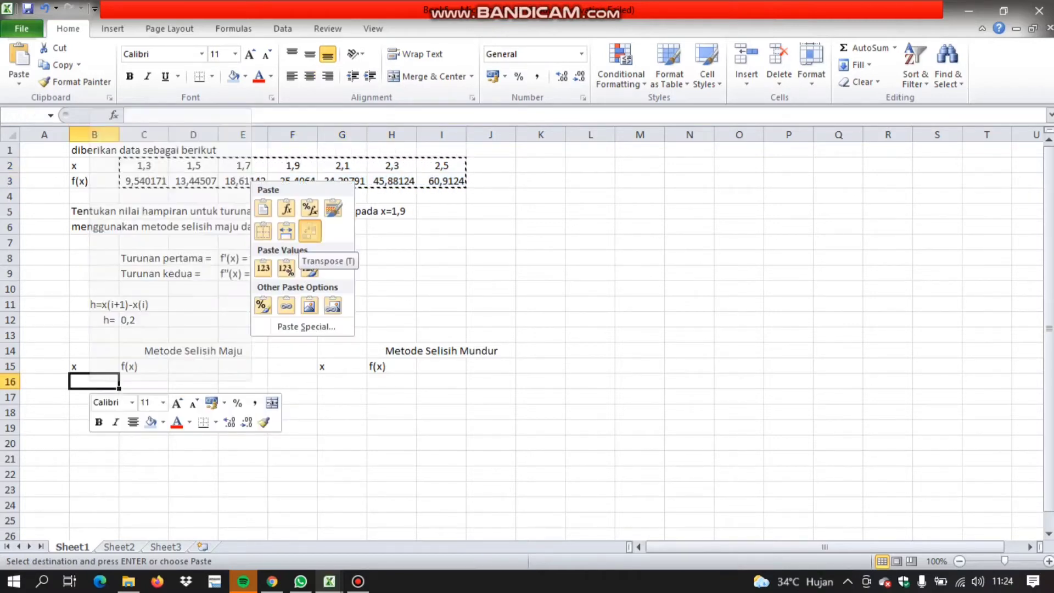
Enter the column header f'(x) in D15 of the Metode Selisih Maju table
click(194, 366)
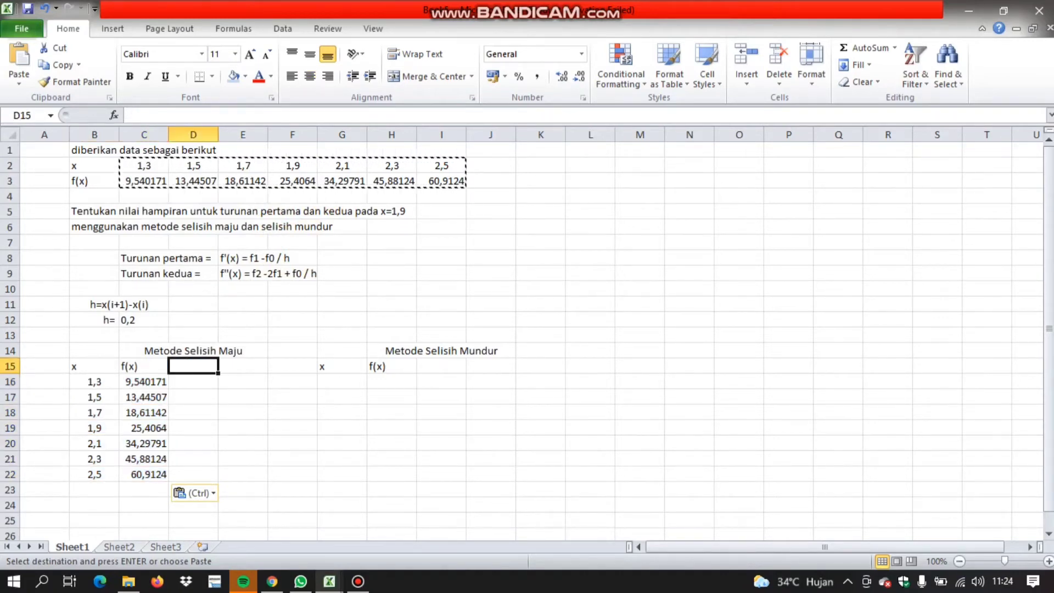
text(=)
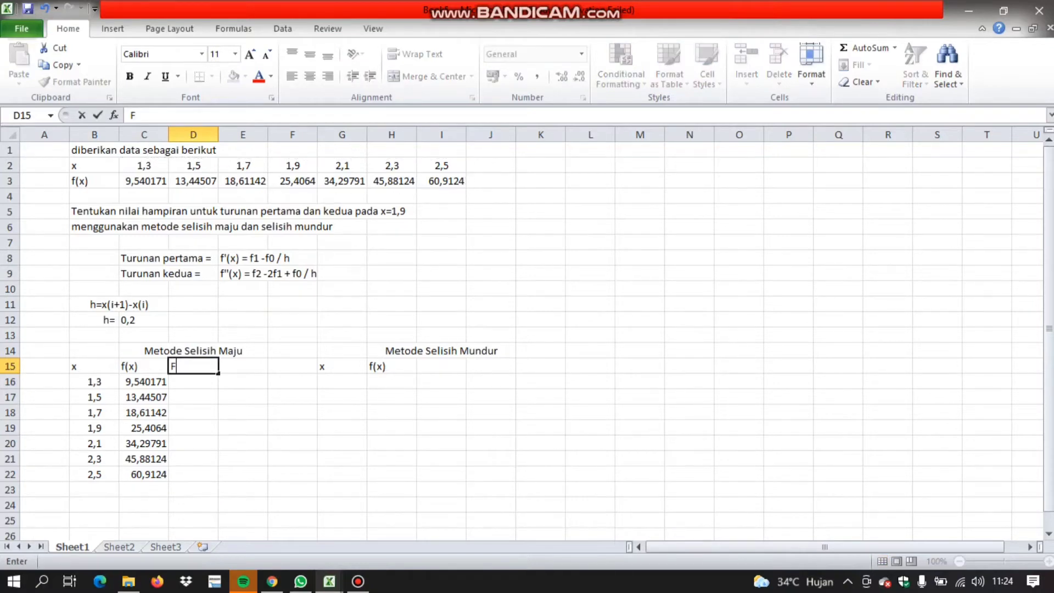
key(BackSpace)
text(F)
key(Caps_Lock)
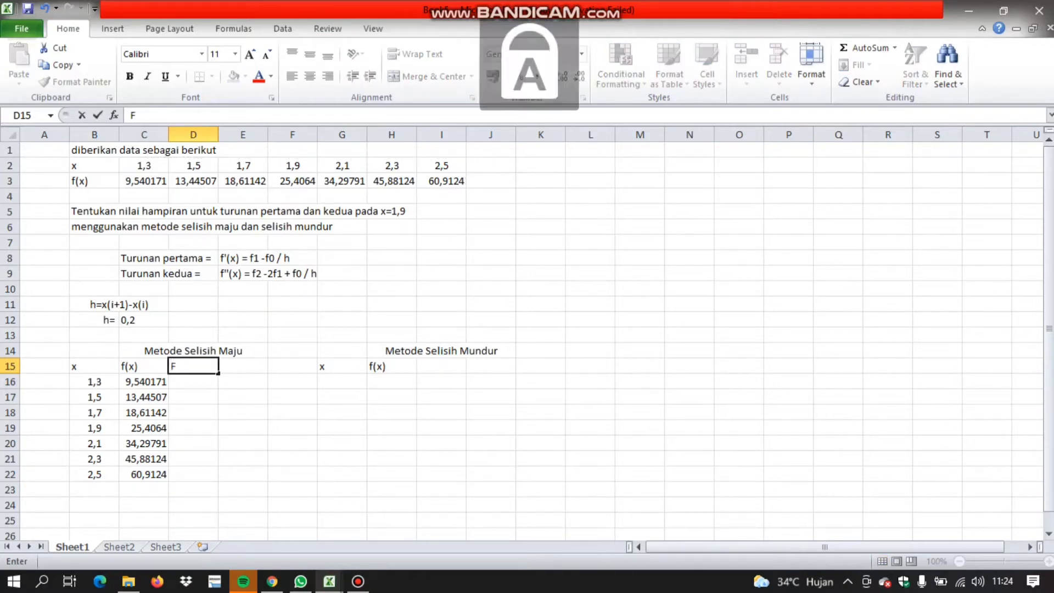
key(BackSpace)
key(Caps_Lock)
text(f)
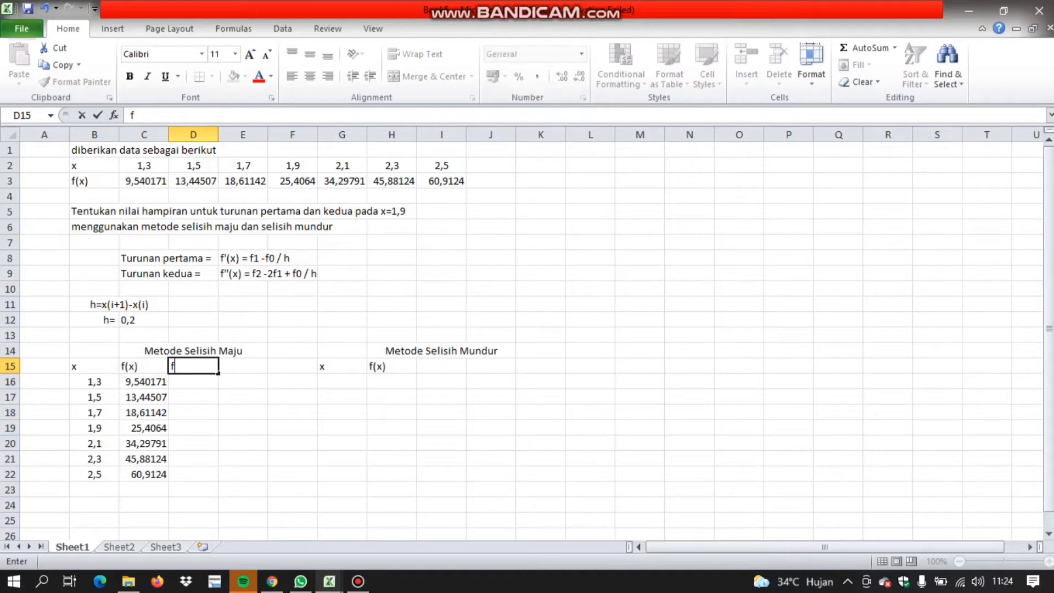
text(()
key(BackSpace)
text('(x))
key(Return)
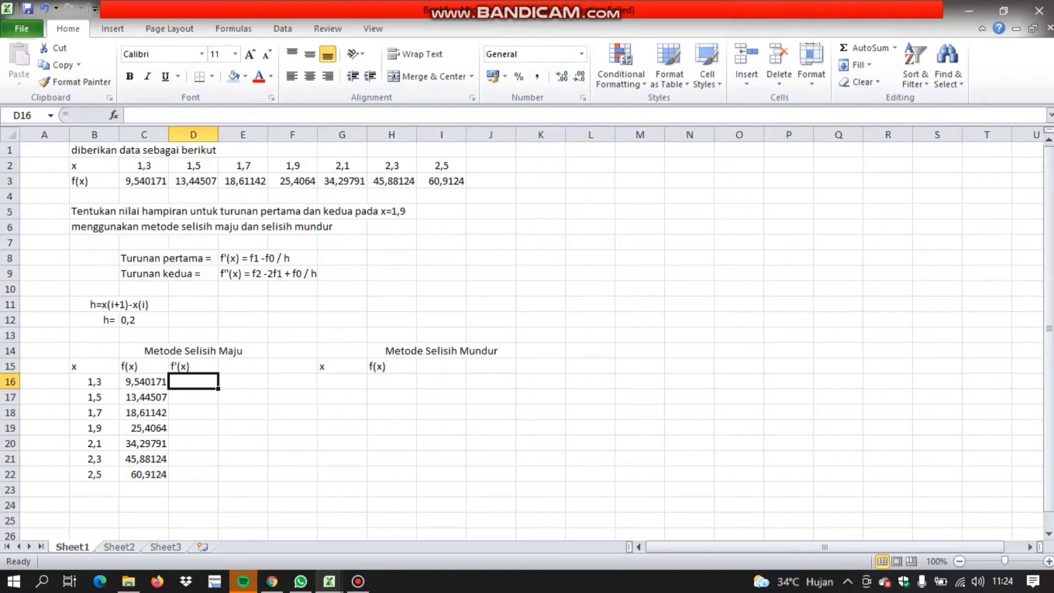
Enter the first-derivative forward difference formula =(C17-C16)/C12 in D16
text(=(C17-)
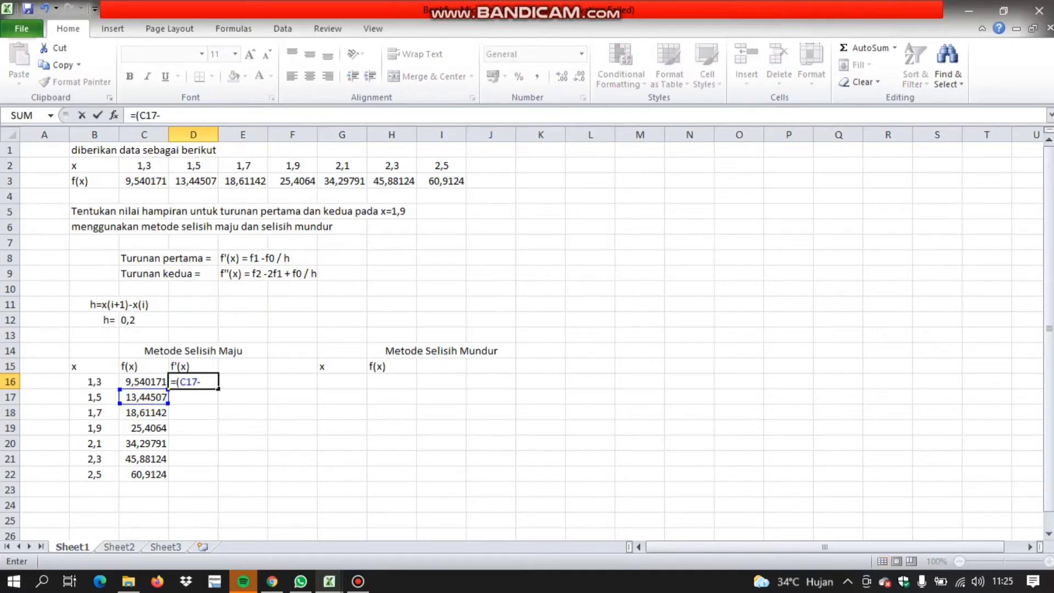
key(Left)
text(/)
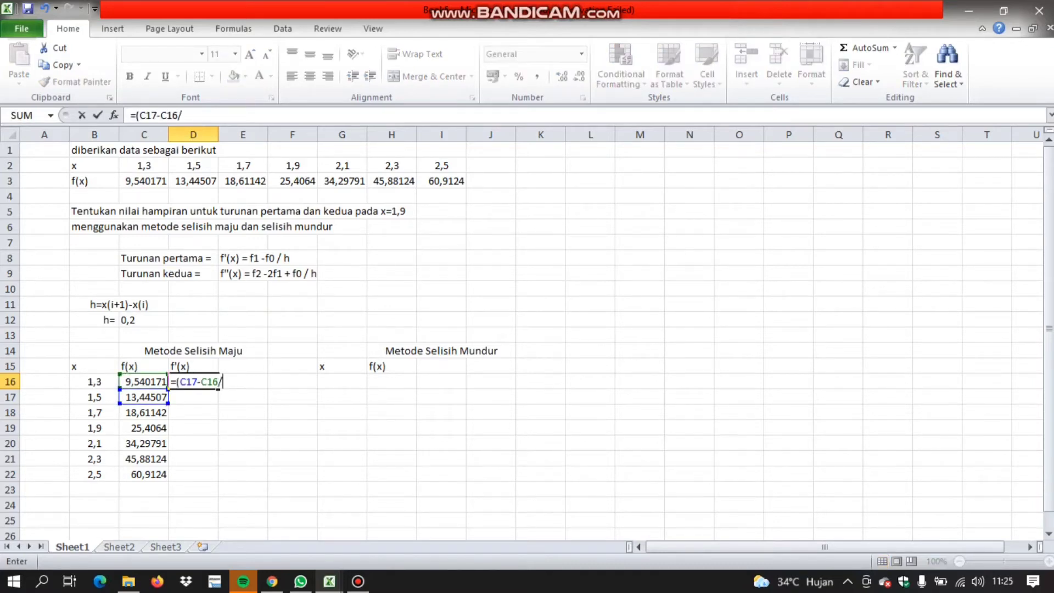
key(BackSpace)
text()/)
click(144, 320)
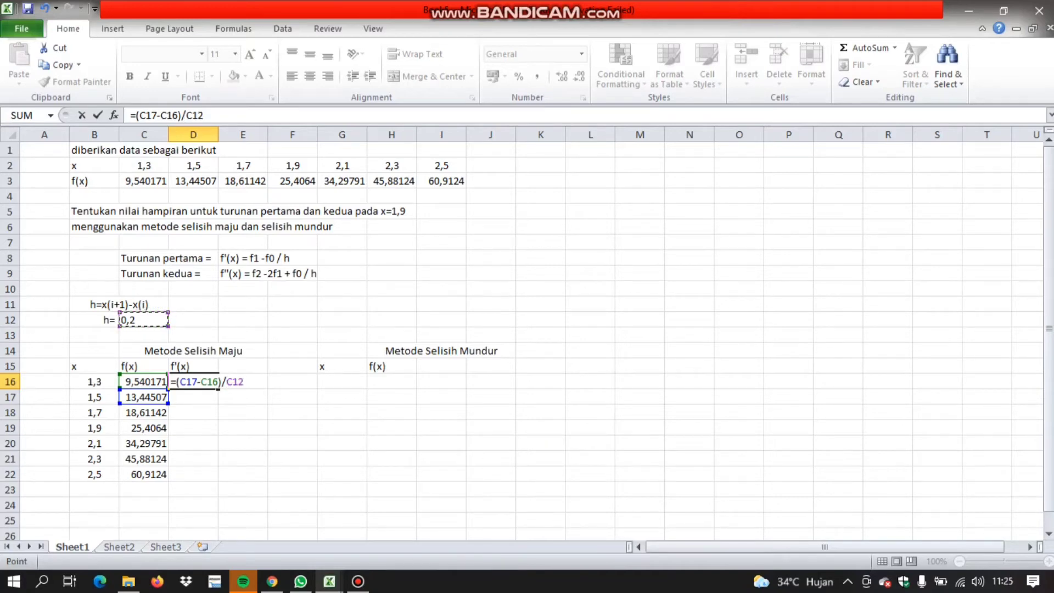
key(Return)
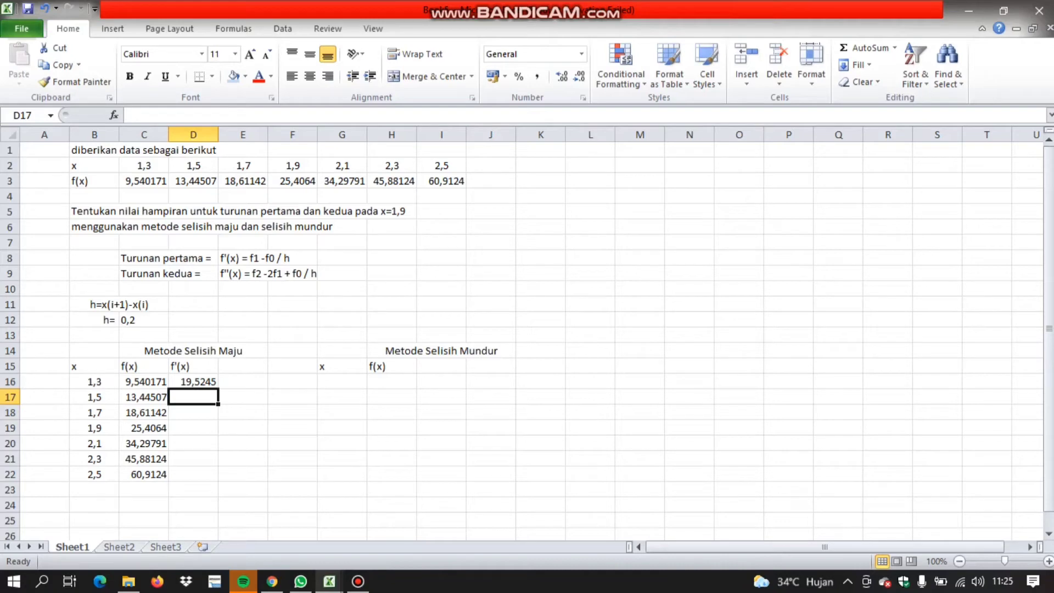
Enter the first-derivative formula =(C18-C17)/C12 in D17 for x = 1,5
text(=)
text(()
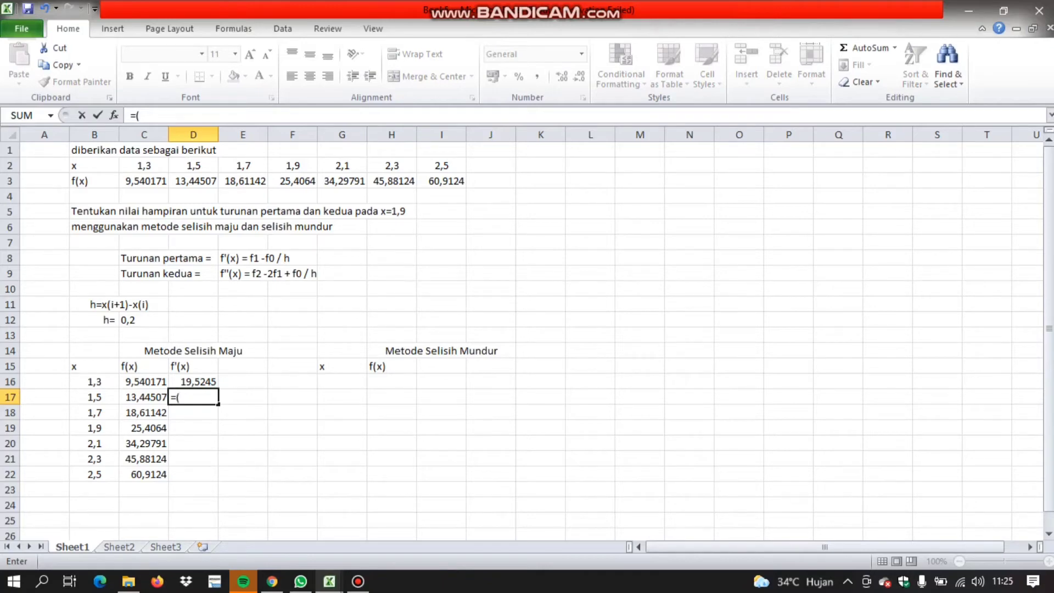
click(144, 412)
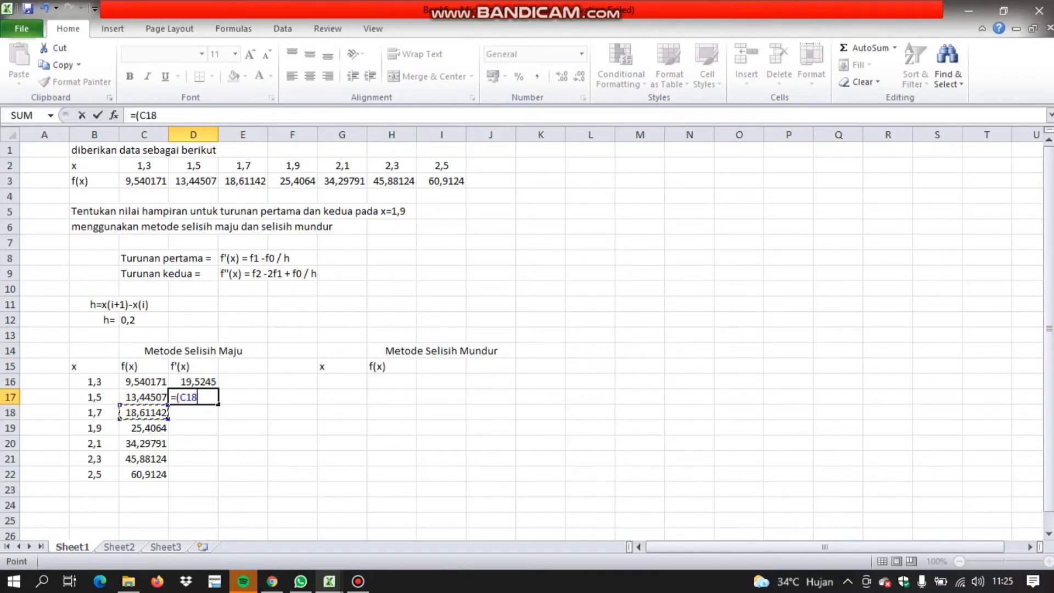
text(-)
click(144, 396)
text()/)
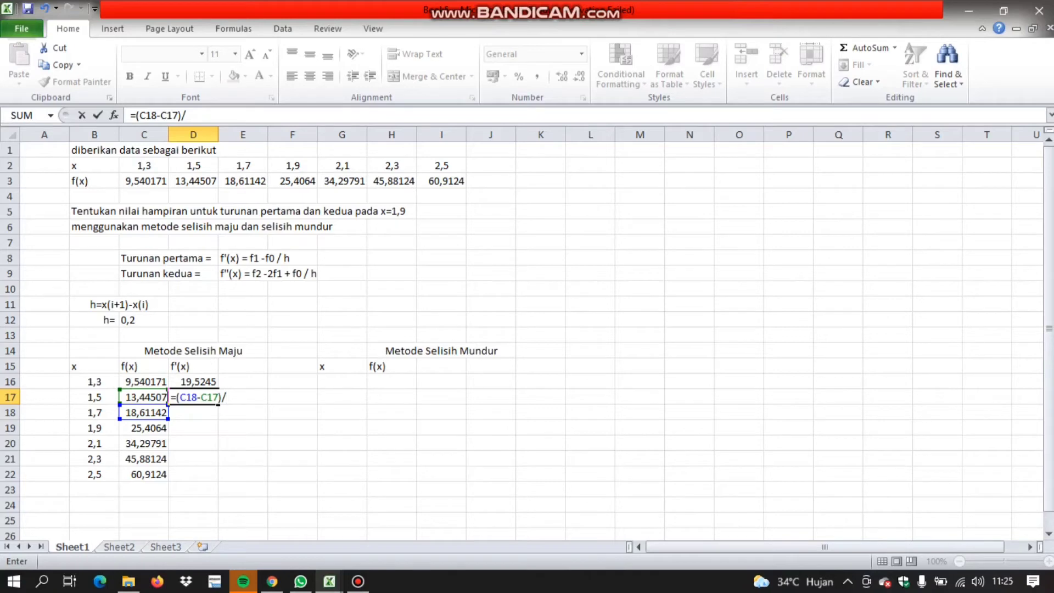
click(143, 320)
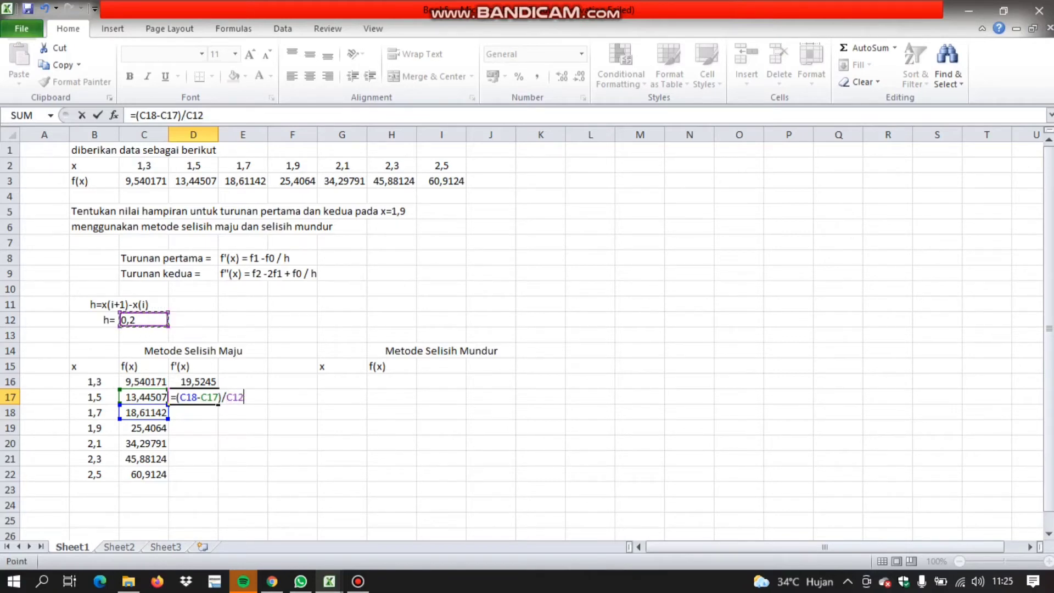
key(Return)
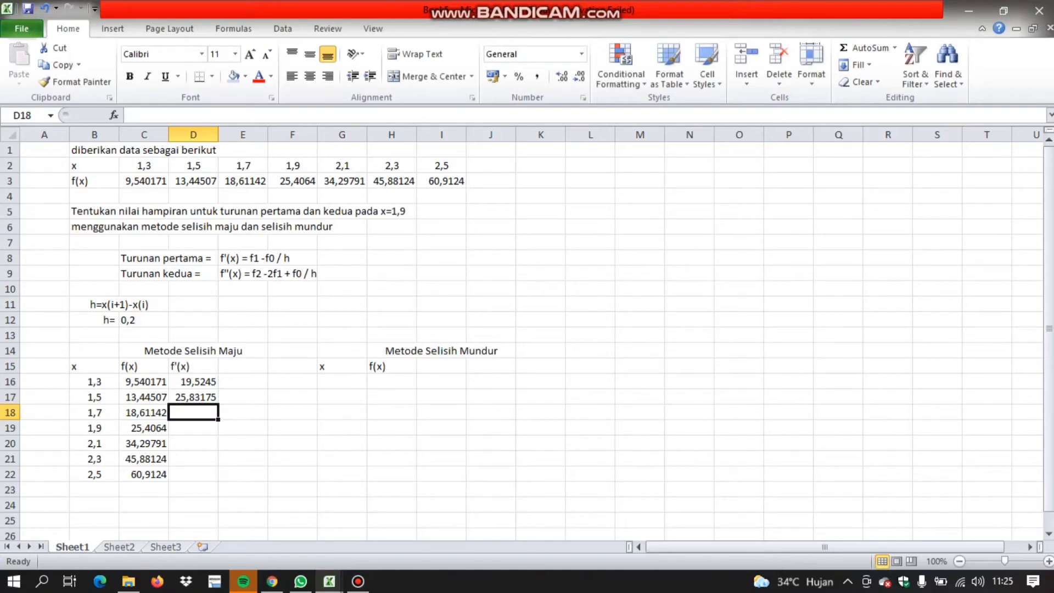
Make the h reference in D16 absolute, giving =(C17-C16)/$C$12, and fill the formula down to D21
click(193, 396)
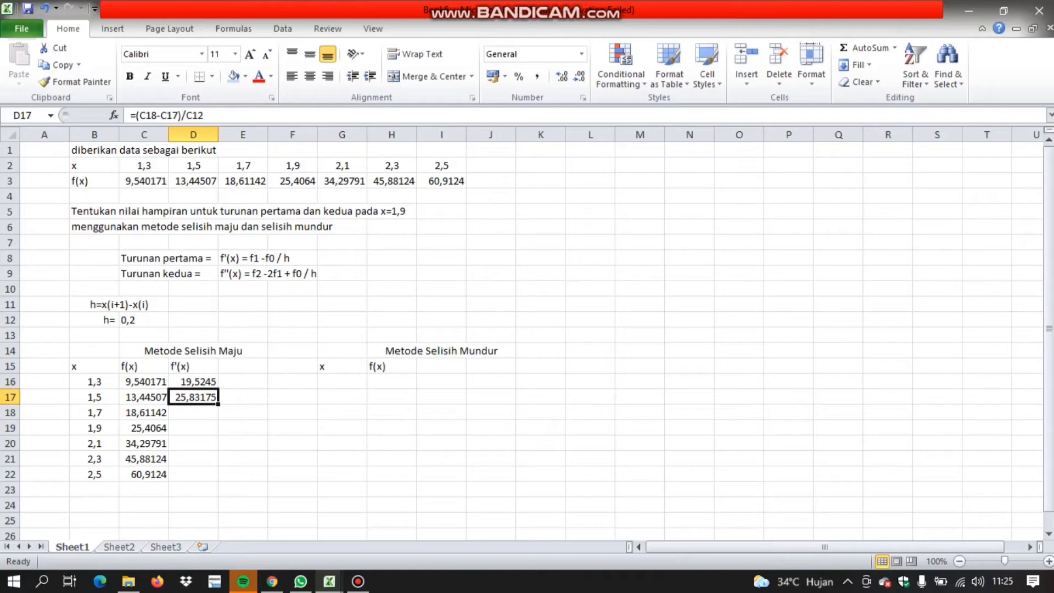
click(193, 381)
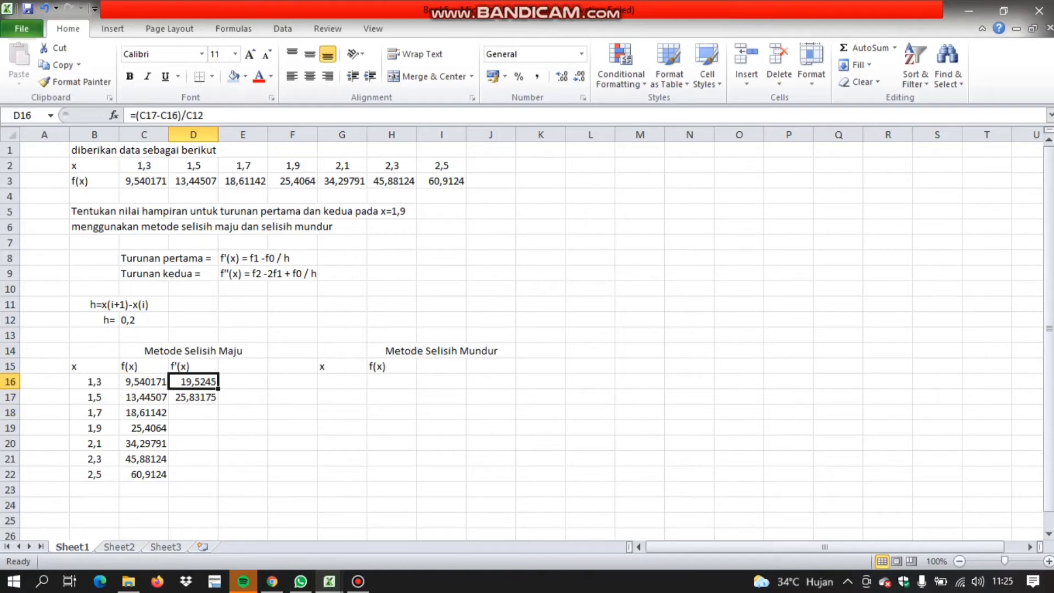
click(185, 115)
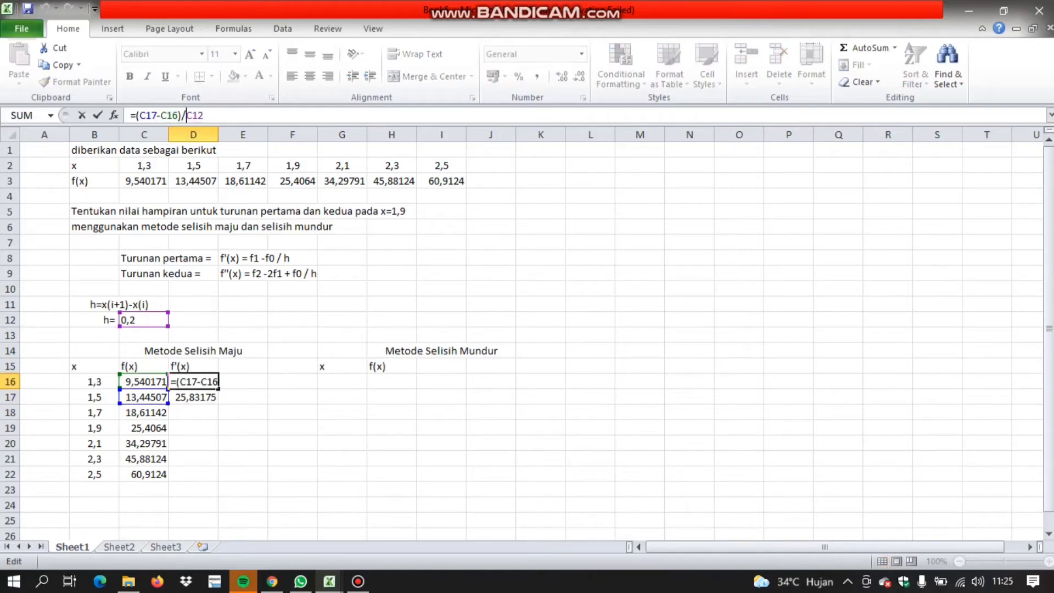
text($C)
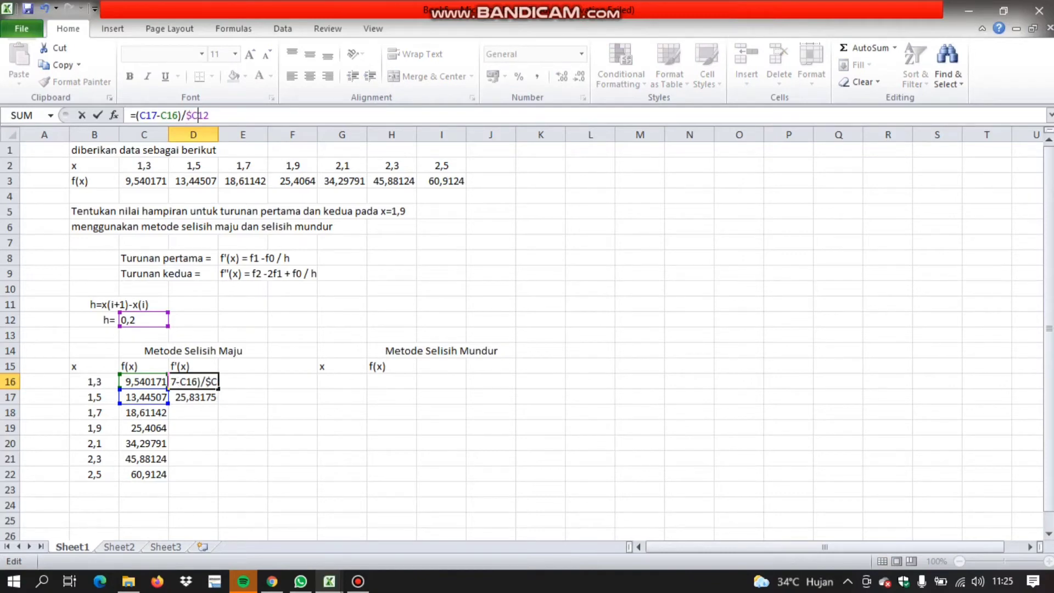
text($)
key(Return)
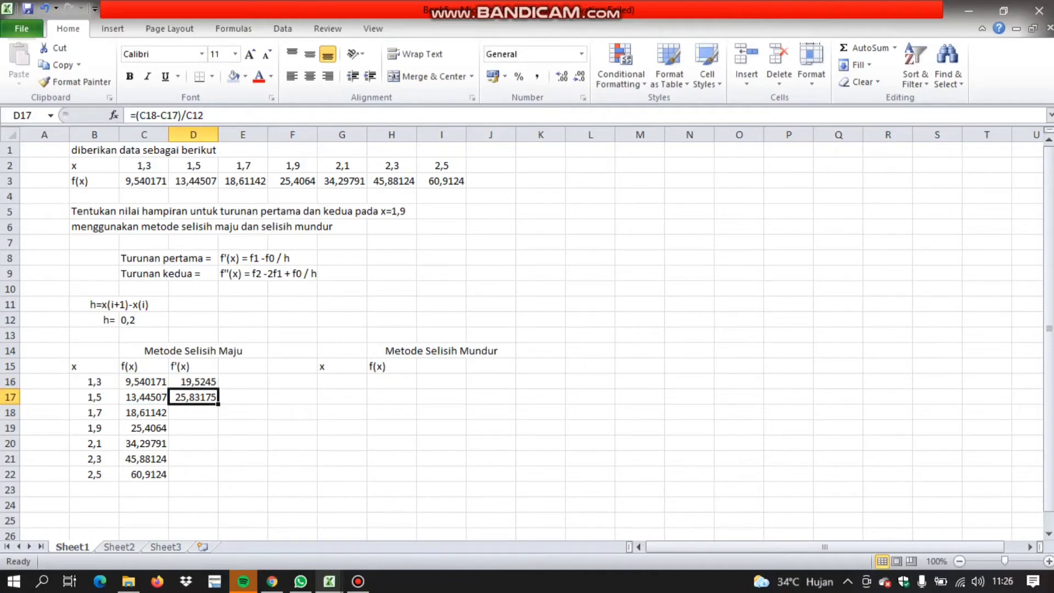
click(193, 381)
drag(218, 389, 219, 462)
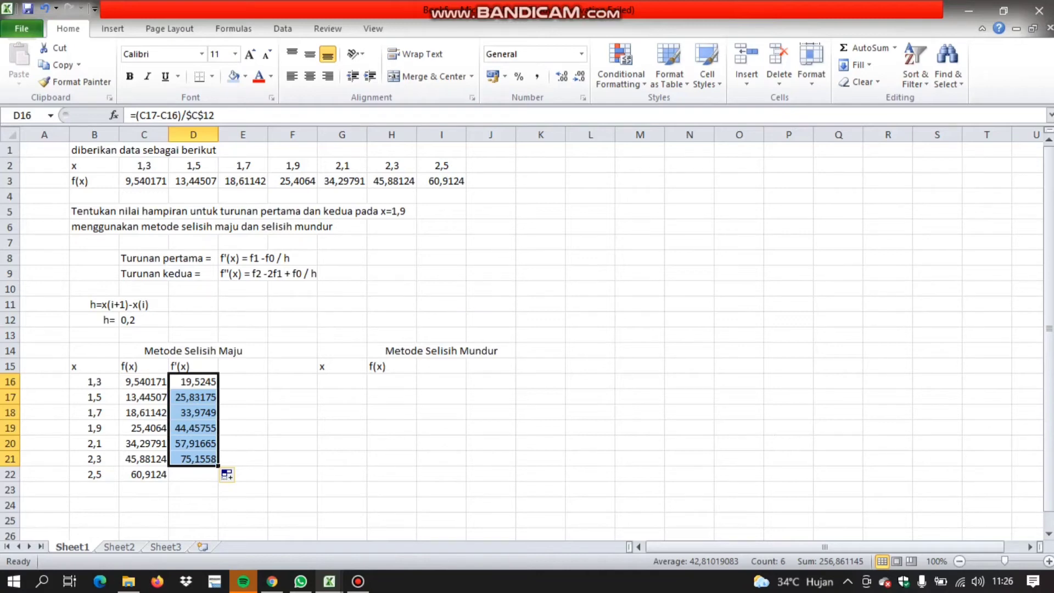
Enter the column header f''(x) in E15 of the Metode Selisih Maju table
click(243, 366)
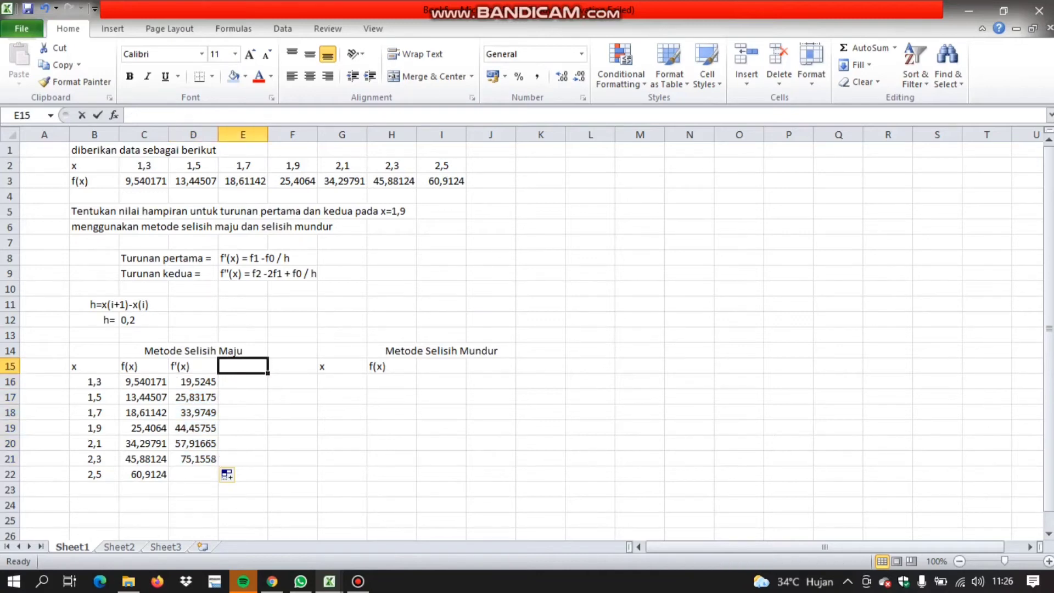
text(f'')
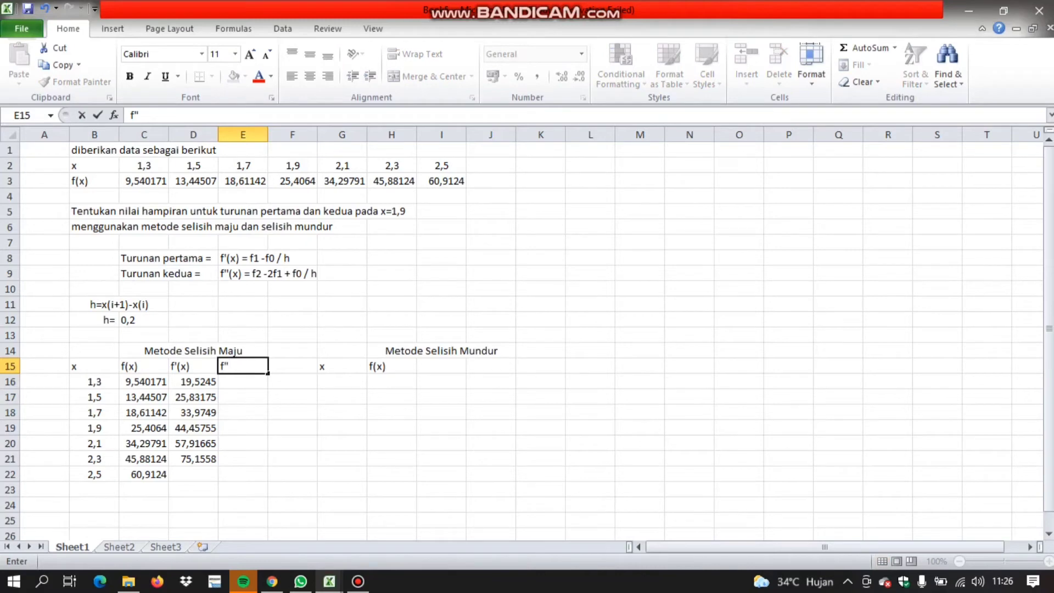
text((x))
key(Return)
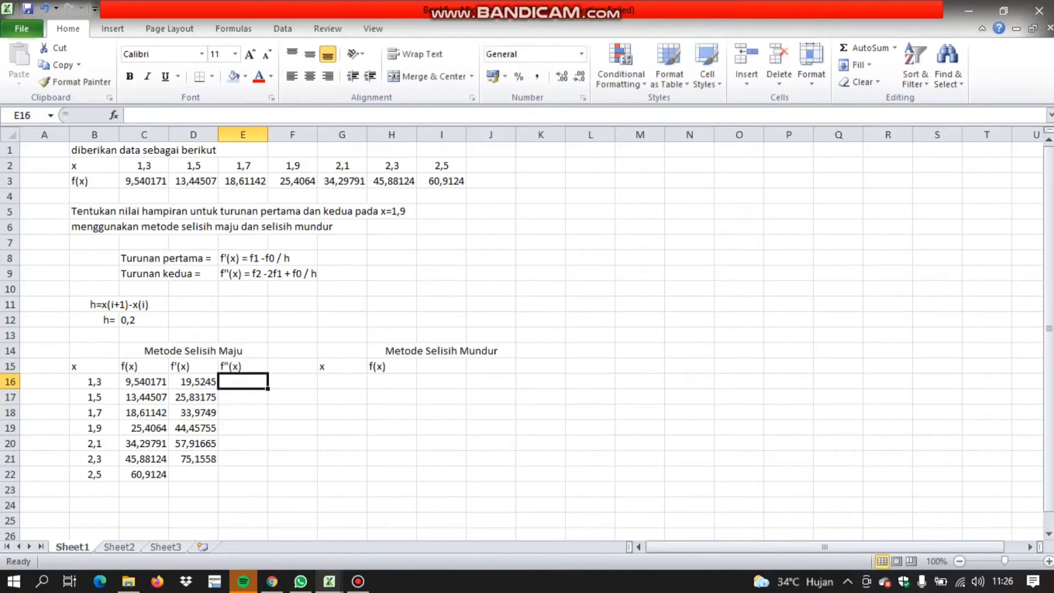
Enter the second-derivative forward difference formula =(C18-2*C17+C16)/C12^2 in E16
text(=()
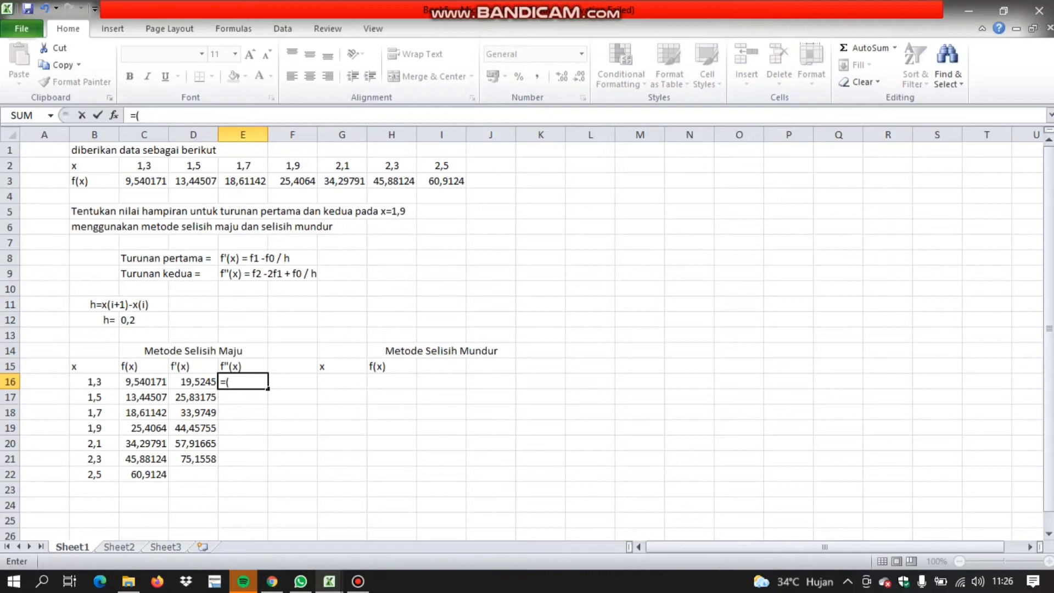
click(144, 412)
text(-2)
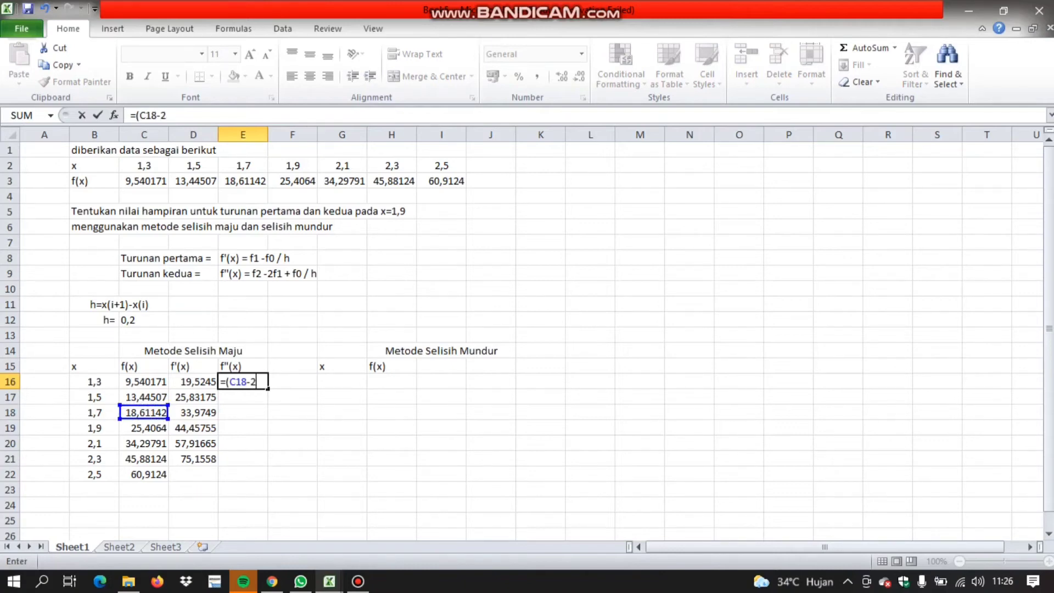
text(*)
click(144, 397)
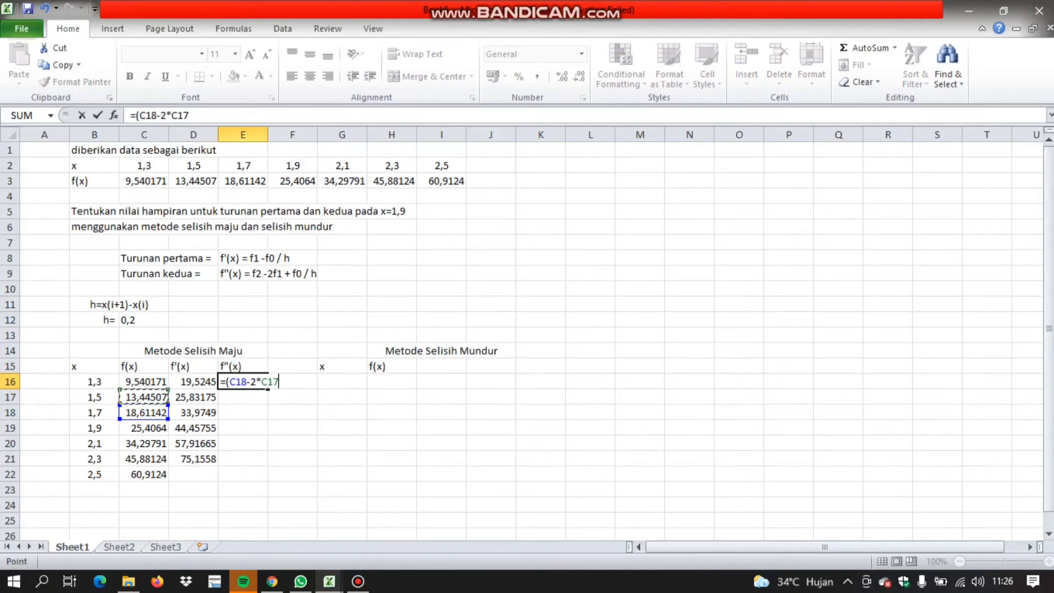
text(+)
click(144, 381)
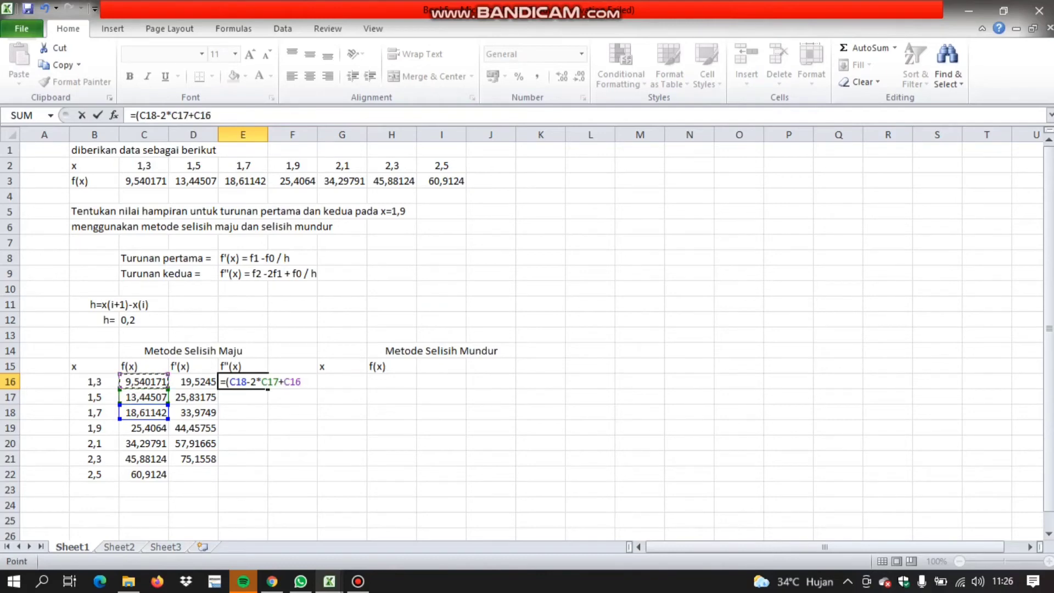
text()/)
click(144, 319)
text(^)
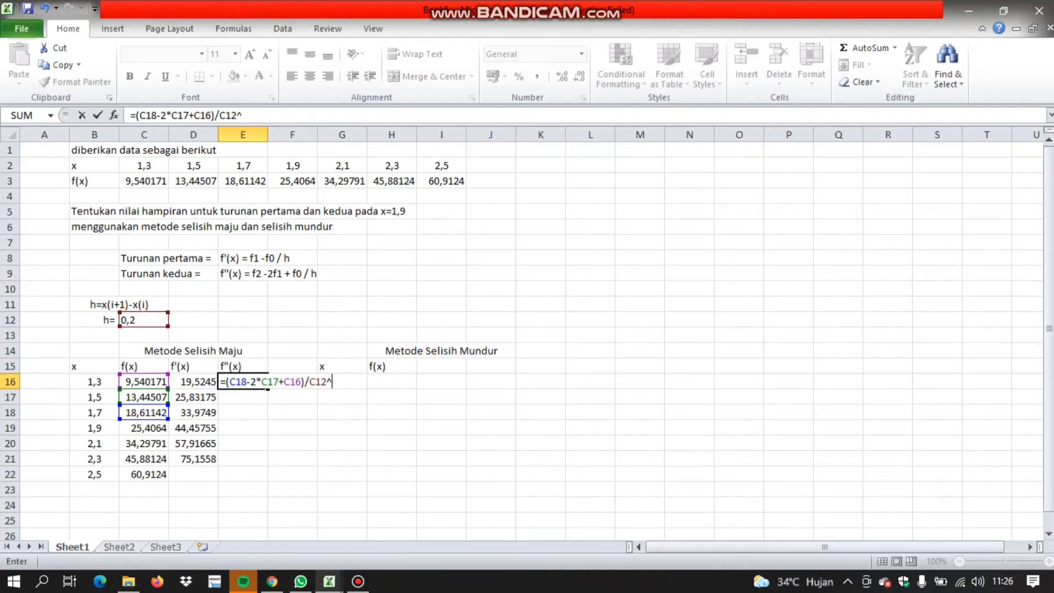
text(2)
key(Return)
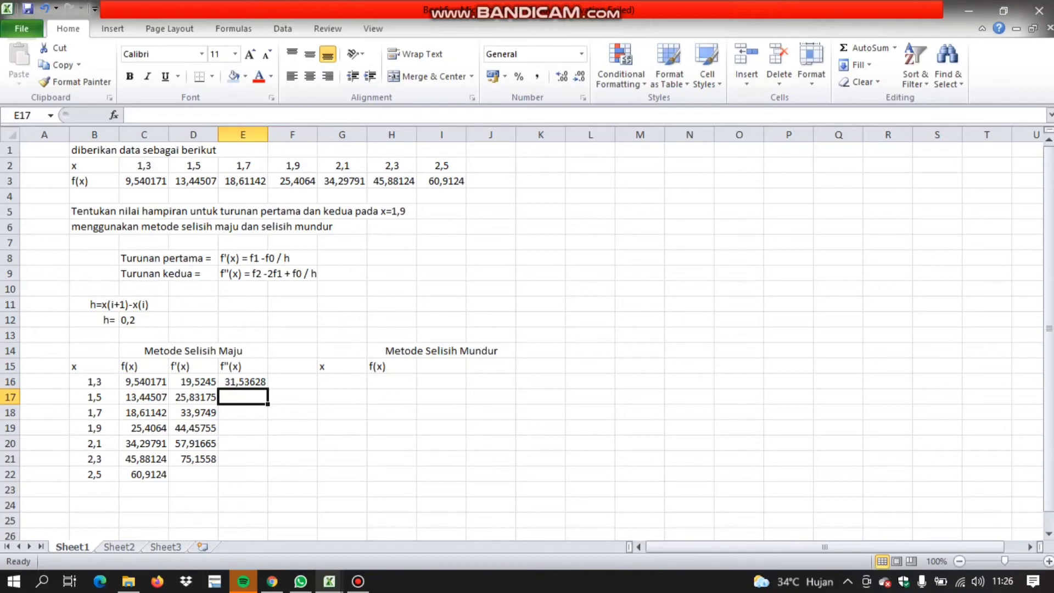
Enter the second-derivative forward difference formula =(C19-2*C18+C17)/C12^2 in E17 for x = 1,5
click(243, 381)
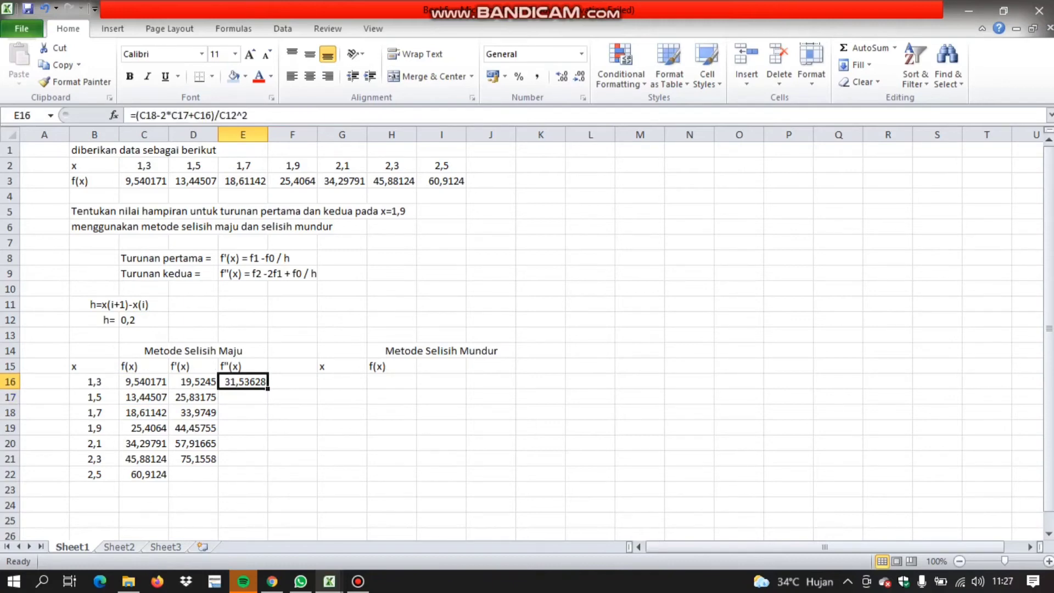
click(243, 397)
text(=()
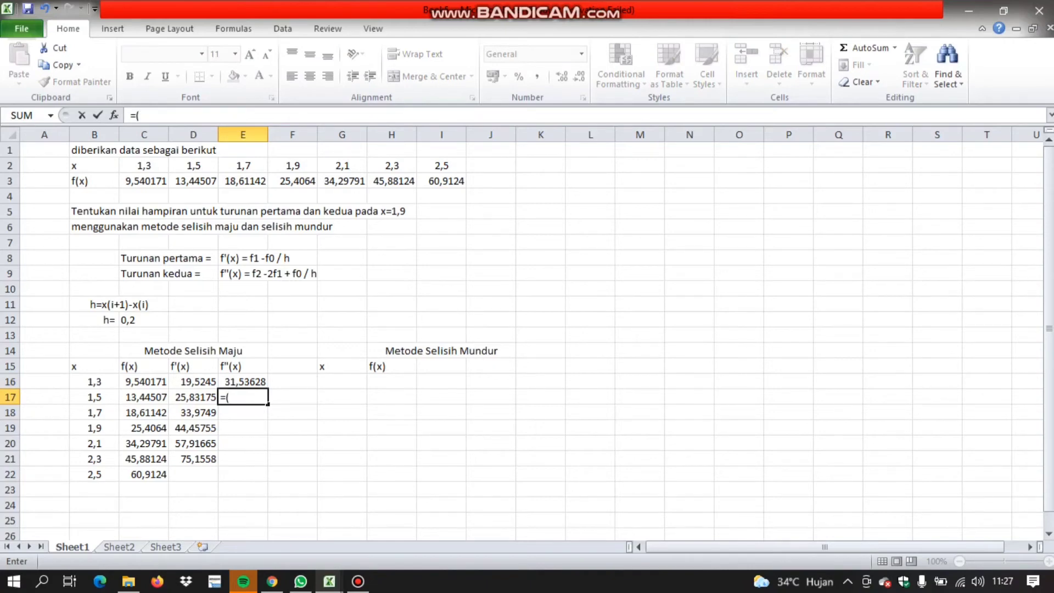
click(143, 427)
text(-)
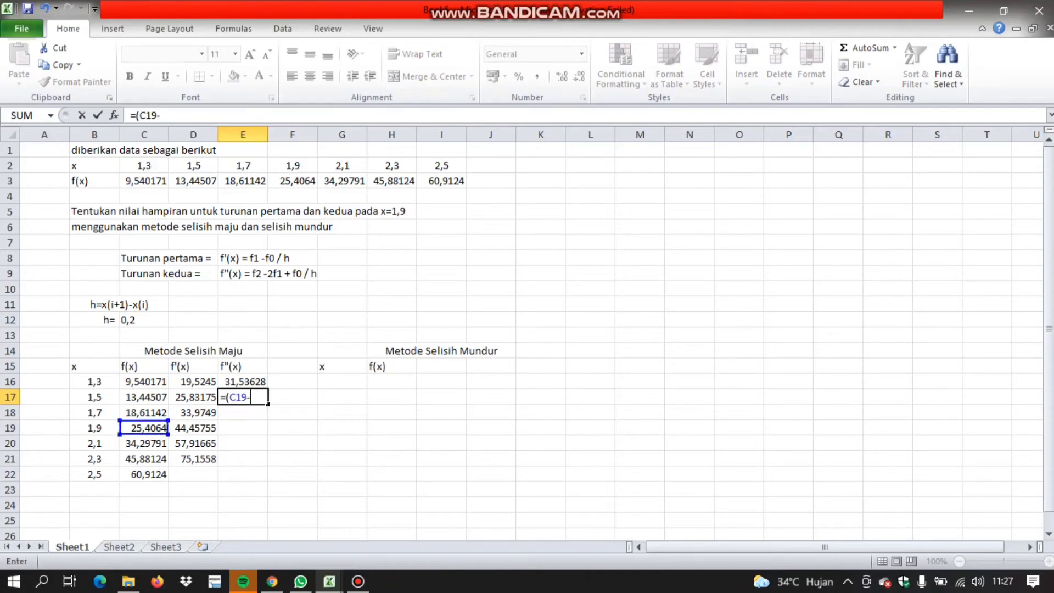
text(2*)
click(144, 412)
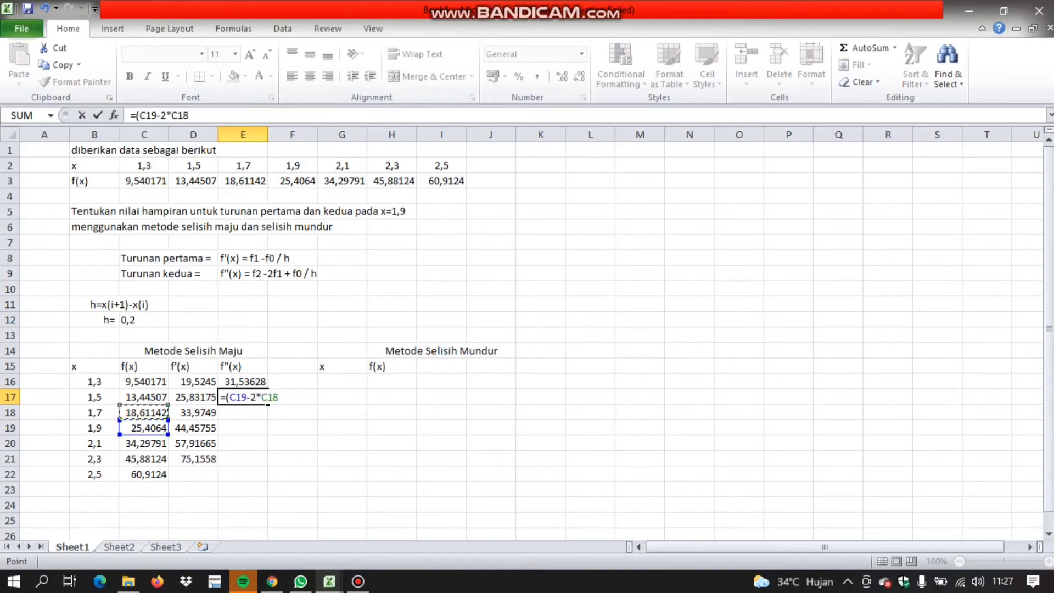
text(+)
click(144, 397)
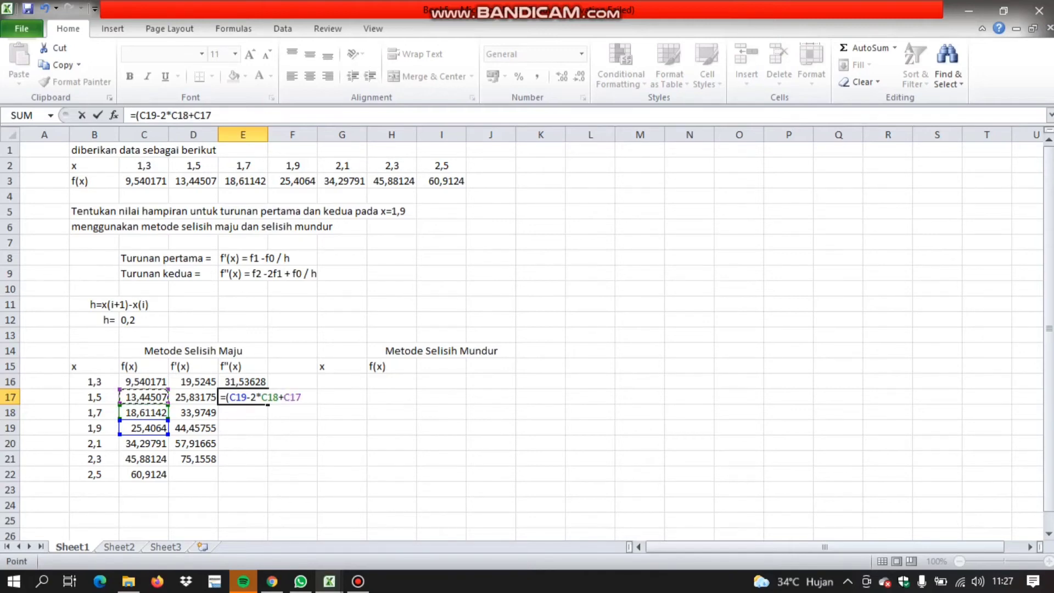
text()/)
click(144, 320)
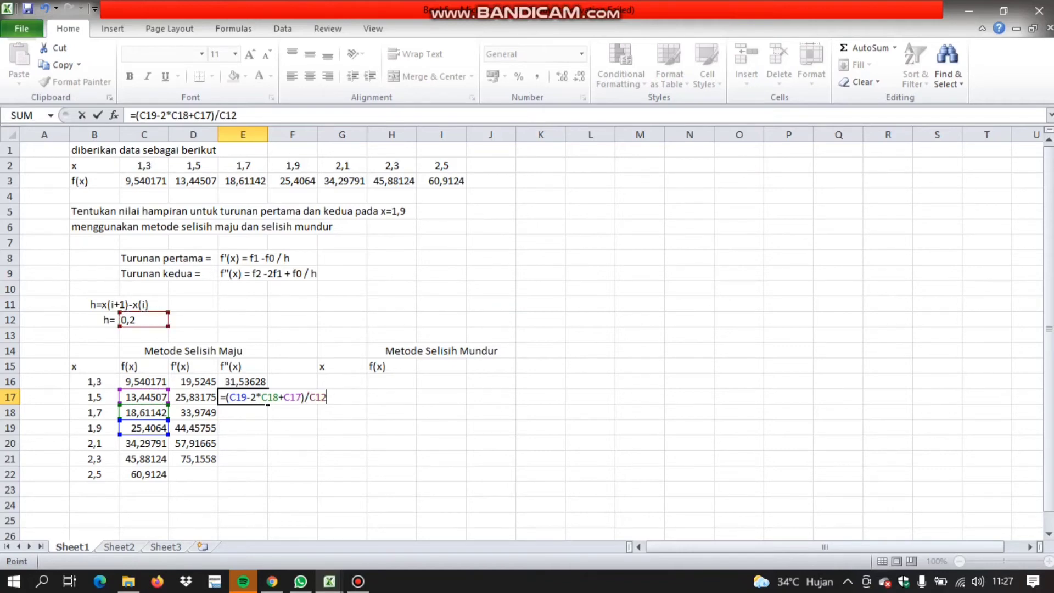
text(^2)
key(Return)
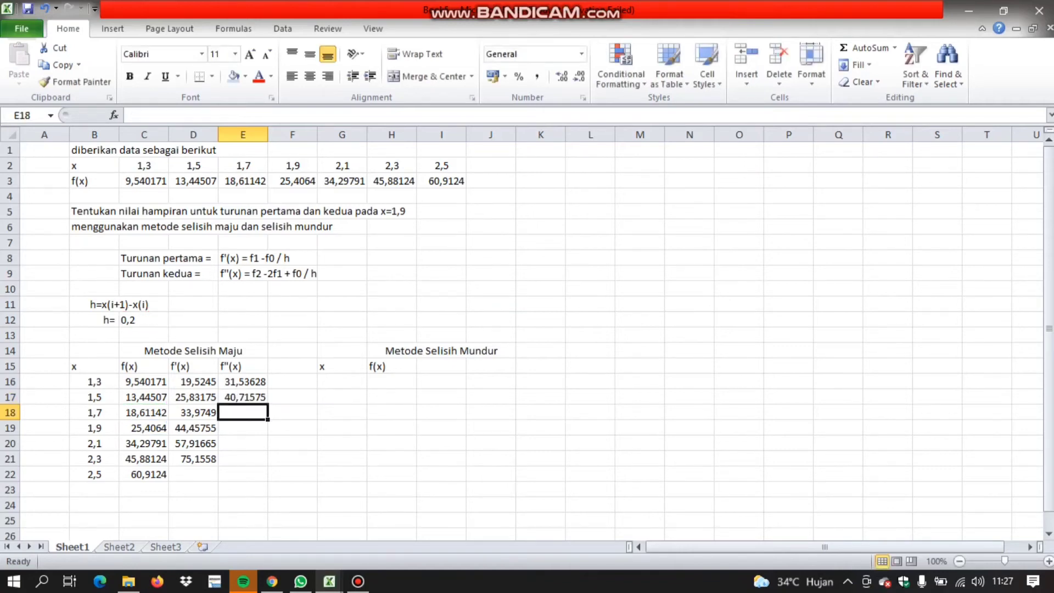
Make the h reference in E16 absolute, giving =(C18-2*C17+C16)/$C$12^2, and fill the formula down to E20
click(242, 382)
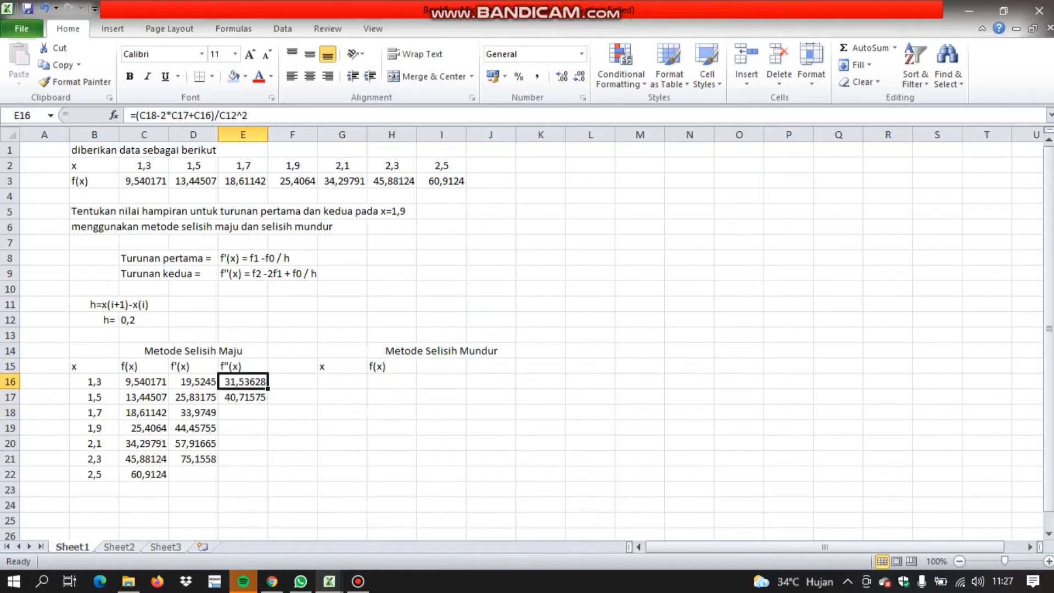
click(214, 116)
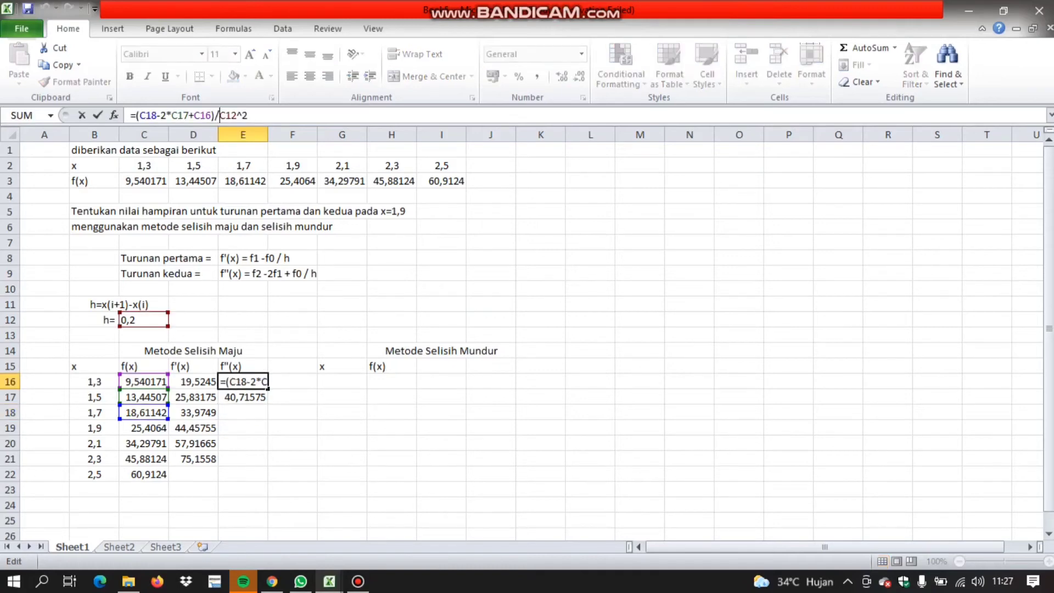
key(Right)
text($C)
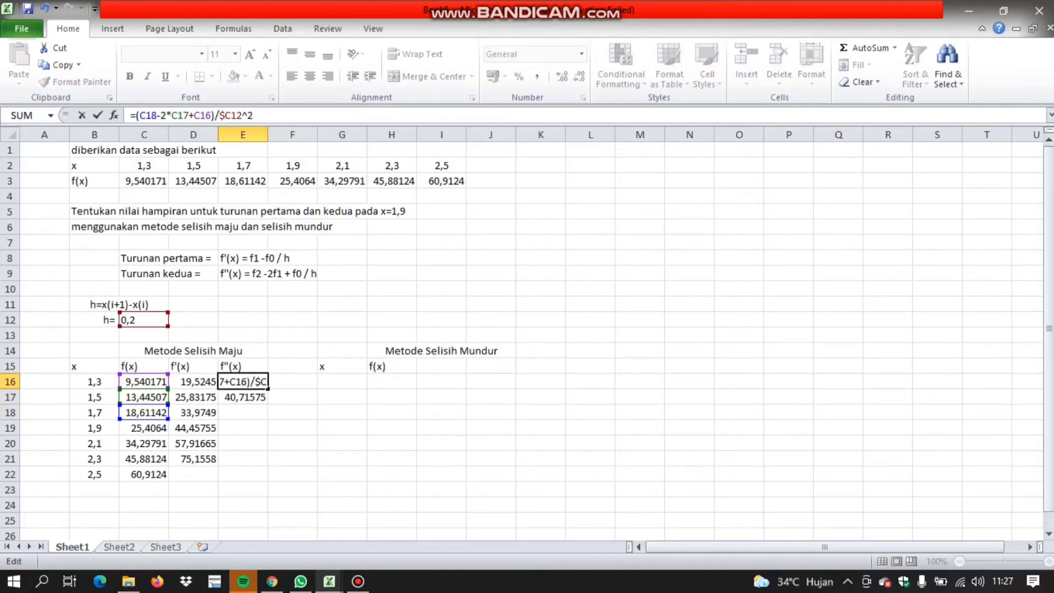
text($)
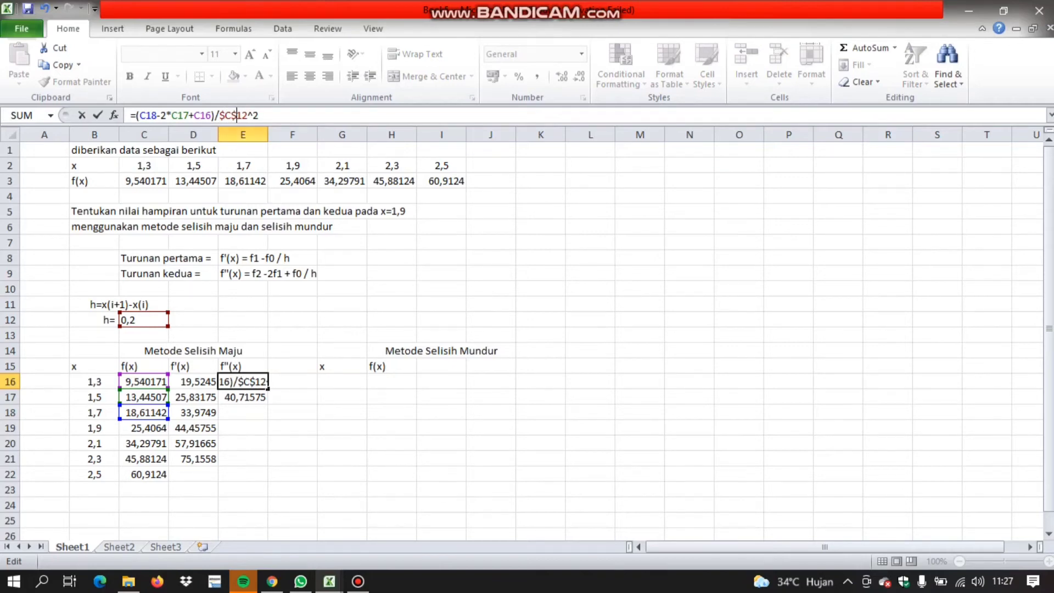
key(Return)
click(242, 381)
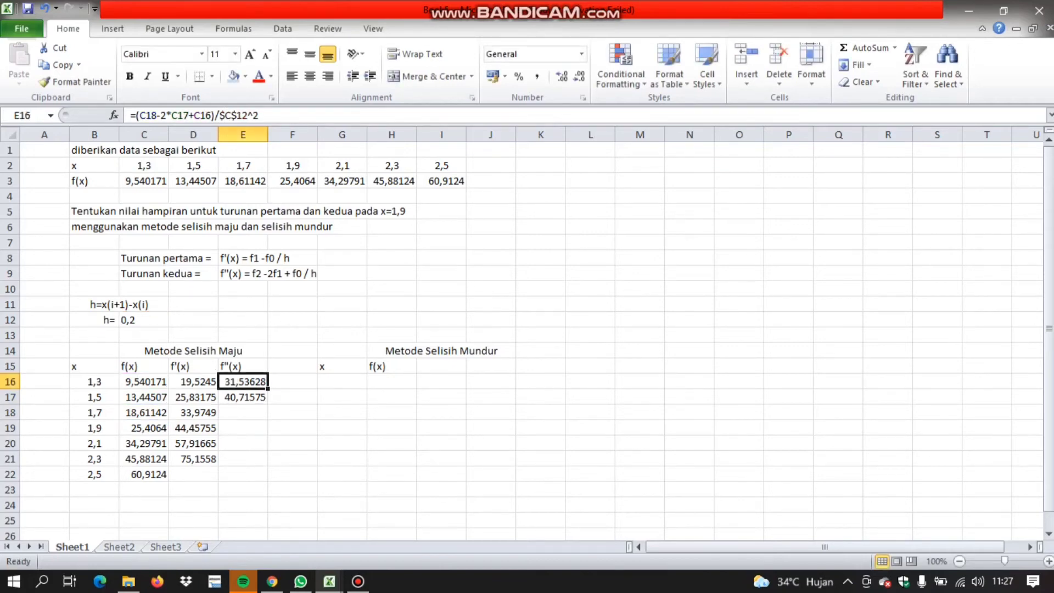
drag(268, 389, 268, 447)
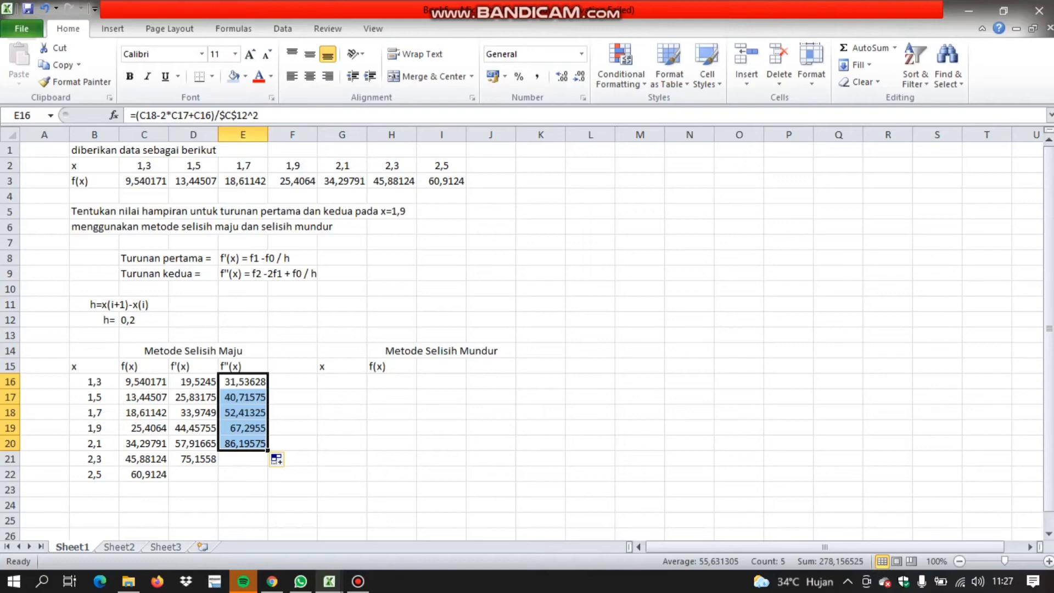
Highlight the x = 1,9 results in C19:E19 with a light blue cell fill
click(143, 428)
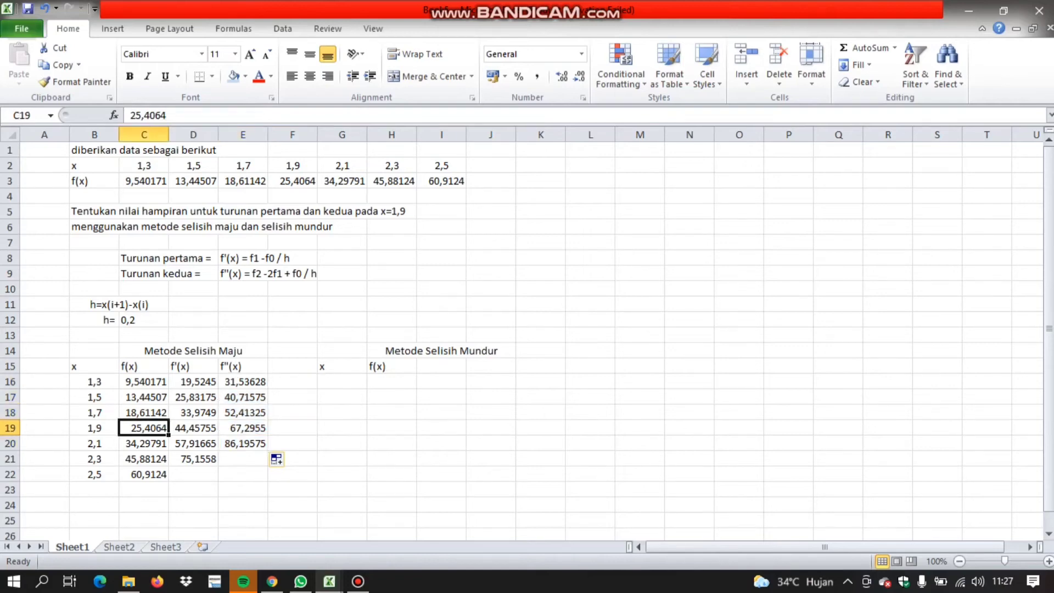
drag(144, 428, 242, 428)
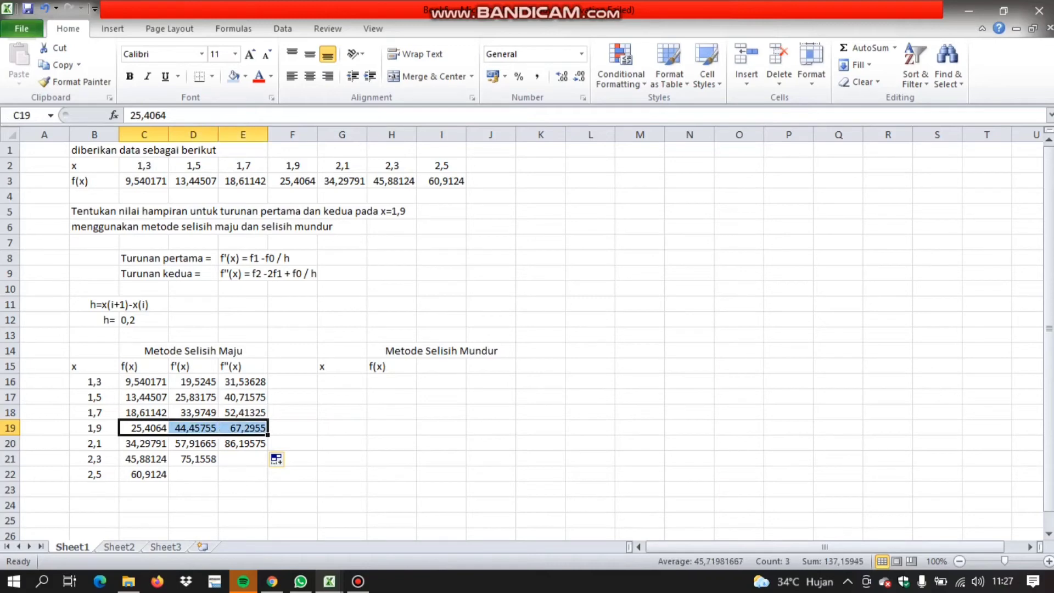
click(233, 77)
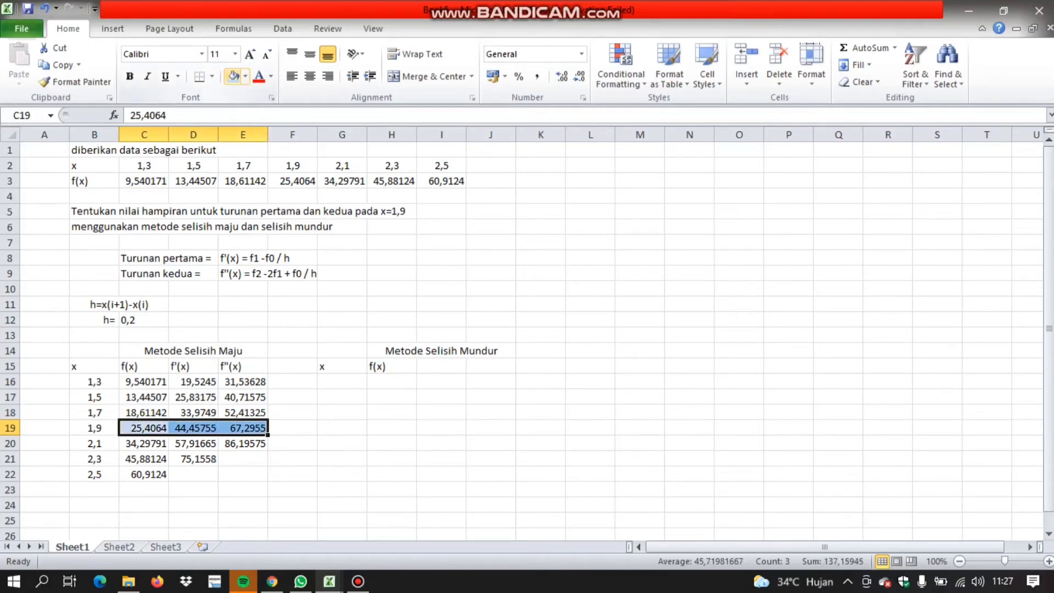
click(342, 458)
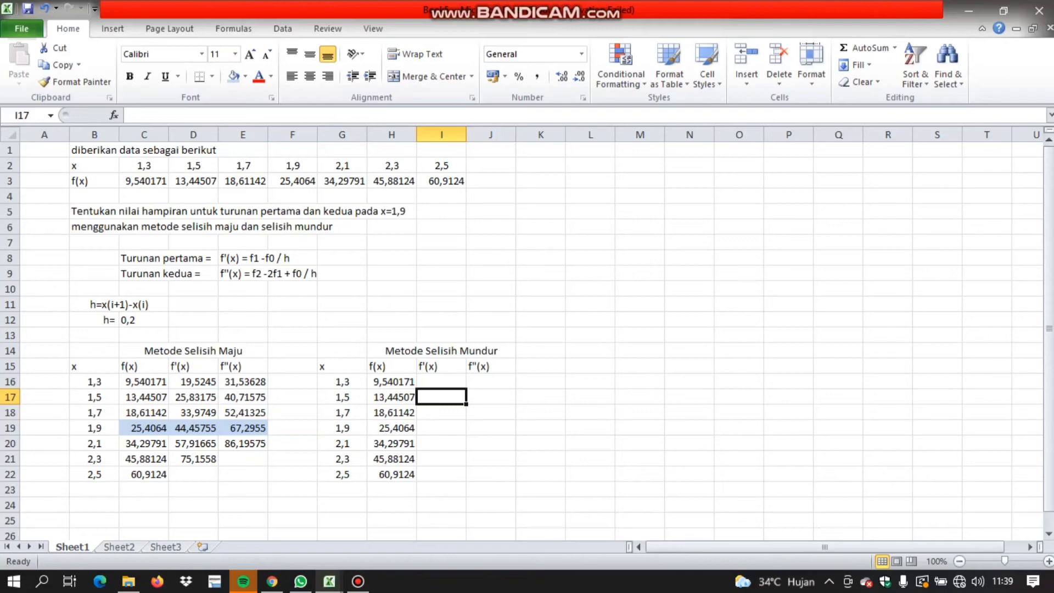
Enter the first-derivative backward difference formula =(H17-H16)/C12 in I17 of the Metode Selisih Mundur table
key(Up)
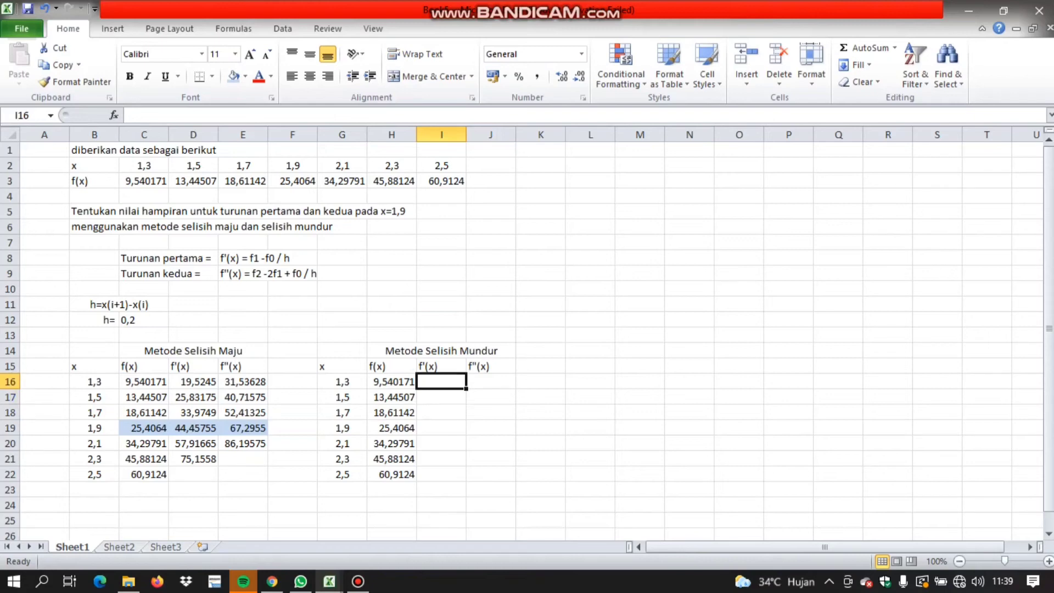
key(Down)
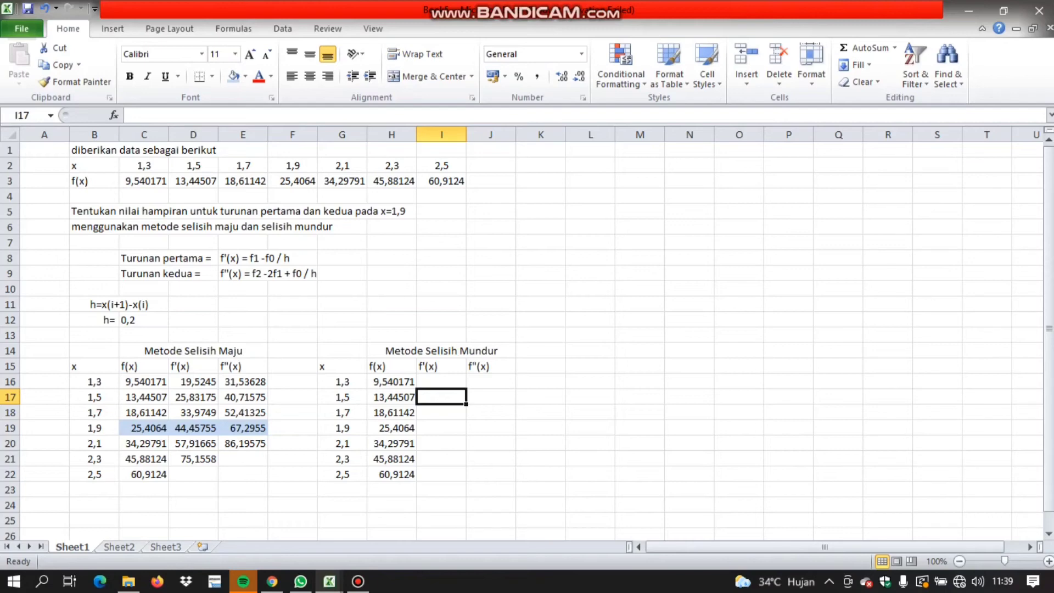
text(=)
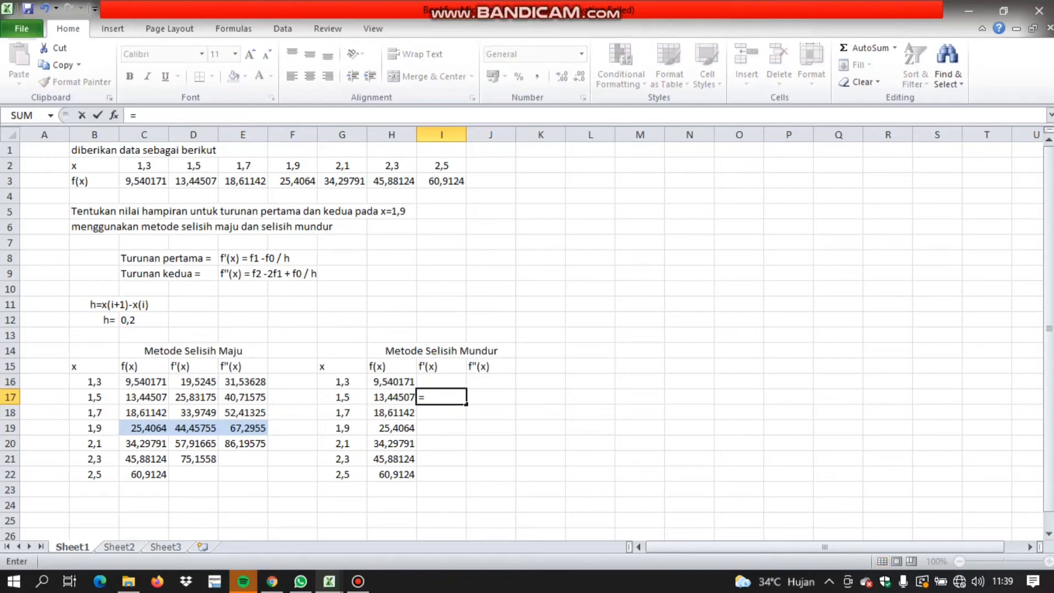
text(()
key(Left)
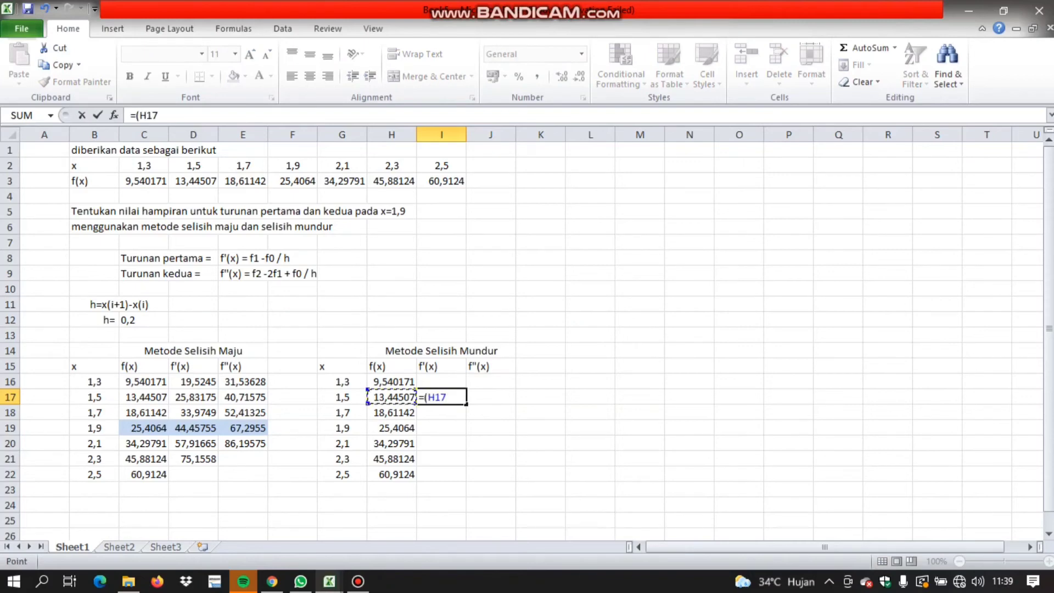
text(-)
key(Up)
text()/)
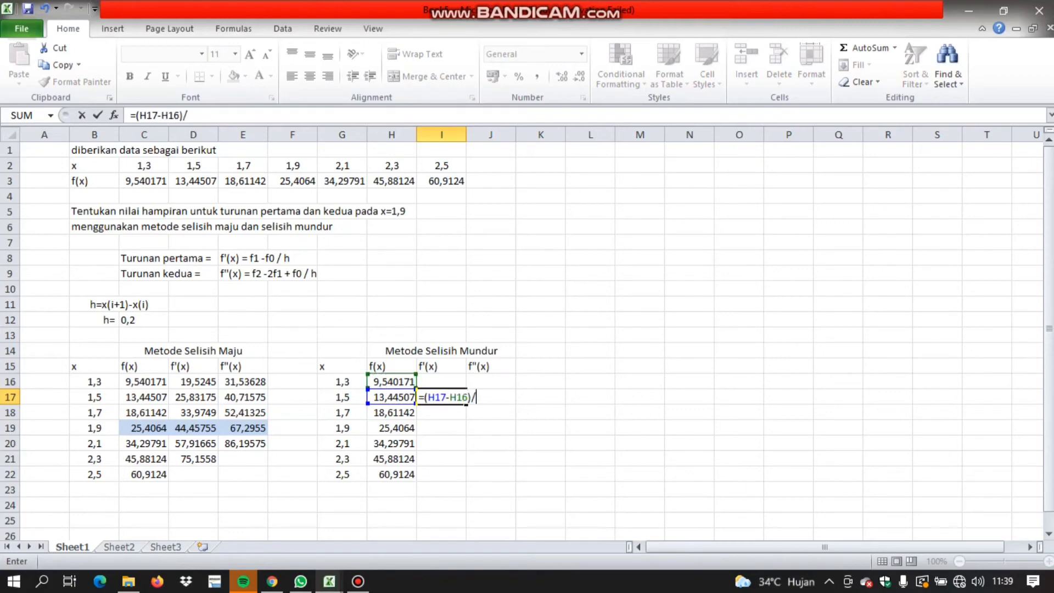
click(143, 320)
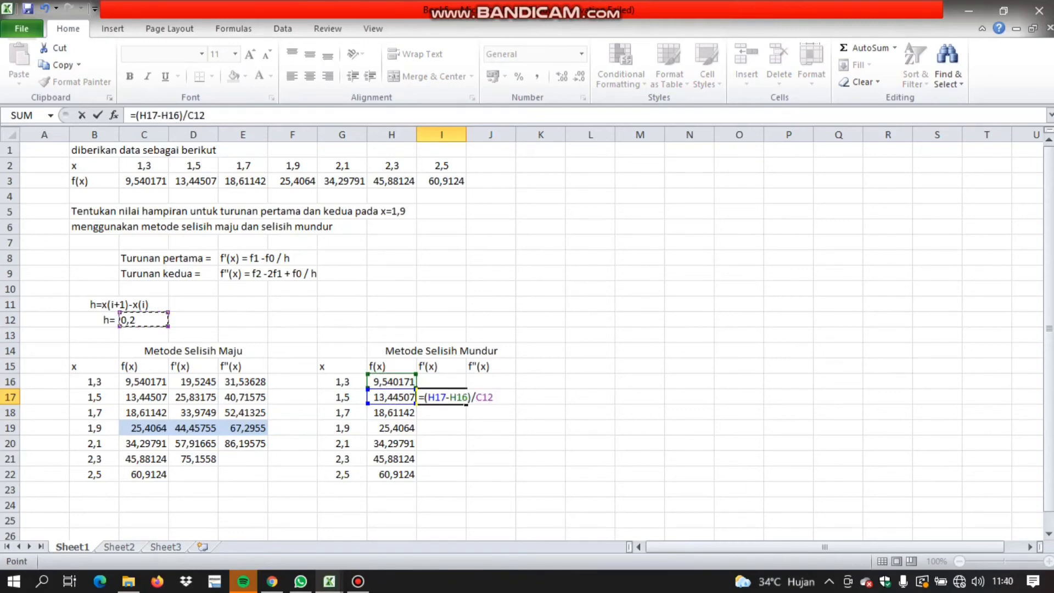
key(Return)
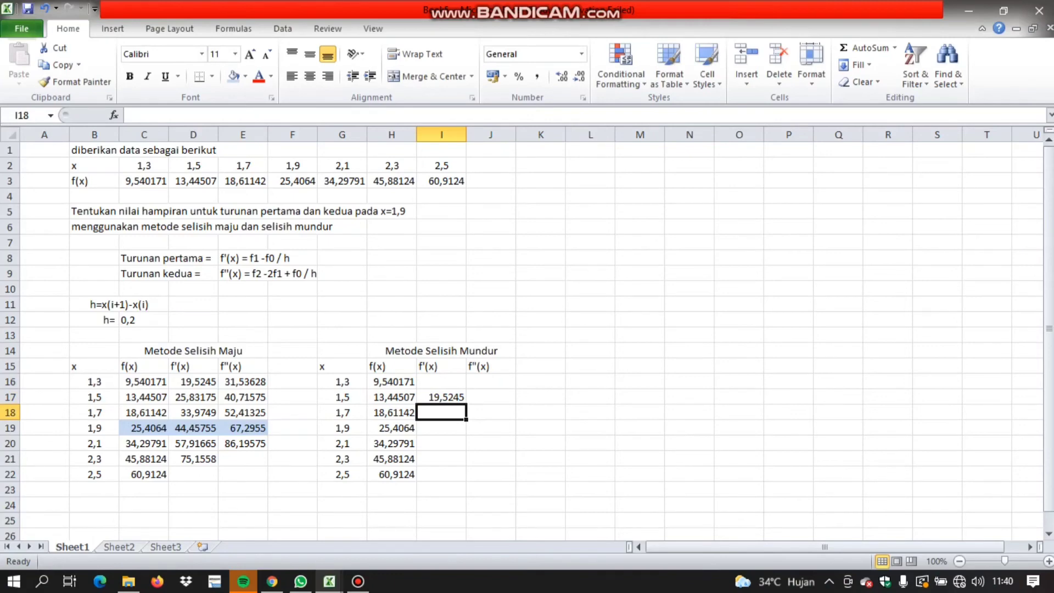
Enter the first-derivative backward difference formula =(H18-H17)/C12 in I18 for x = 1,7
text(=()
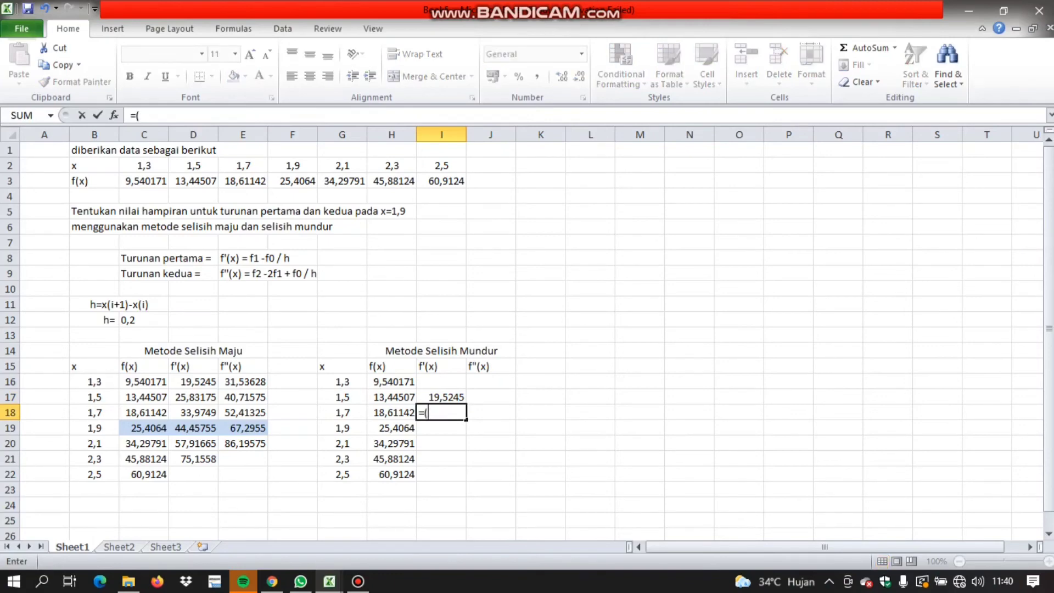
text(H18-)
click(391, 397)
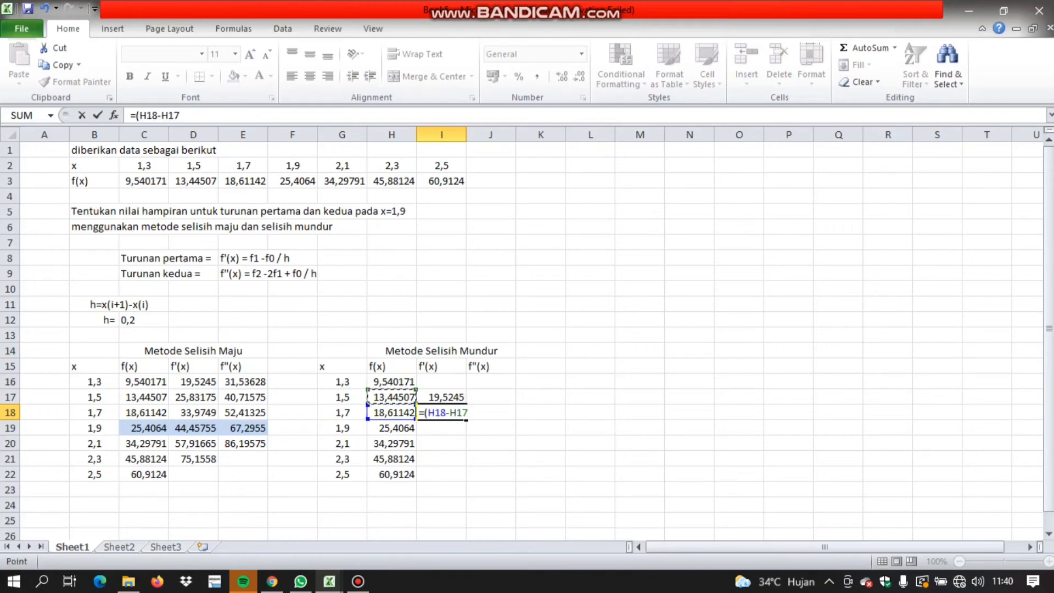
text()/)
text(C12)
key(Return)
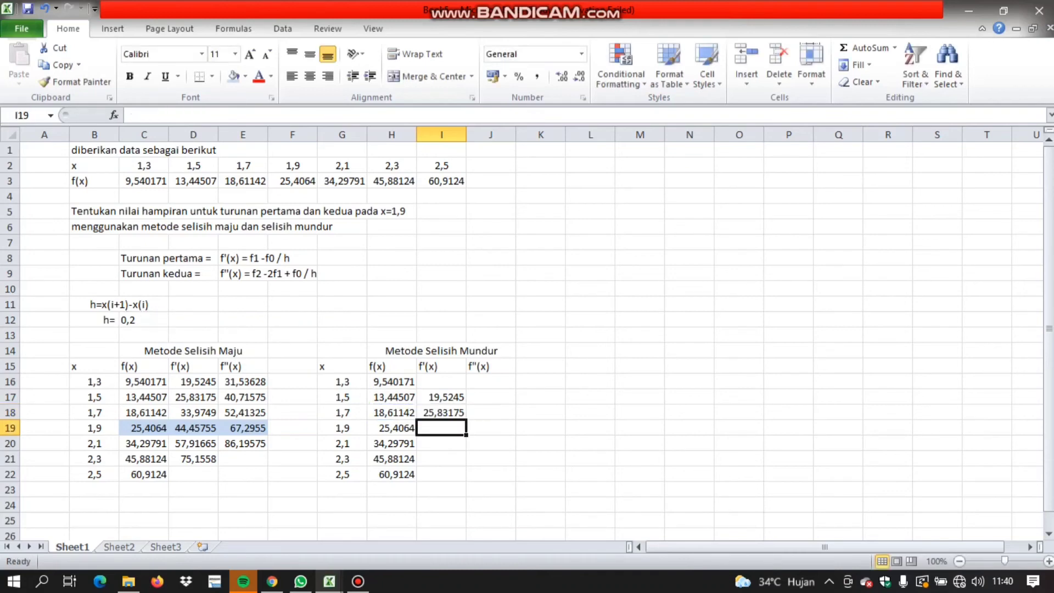
Make the h reference in I17 absolute, giving =(H17-H16)/$C$12, and fill the formula down to I22
click(441, 397)
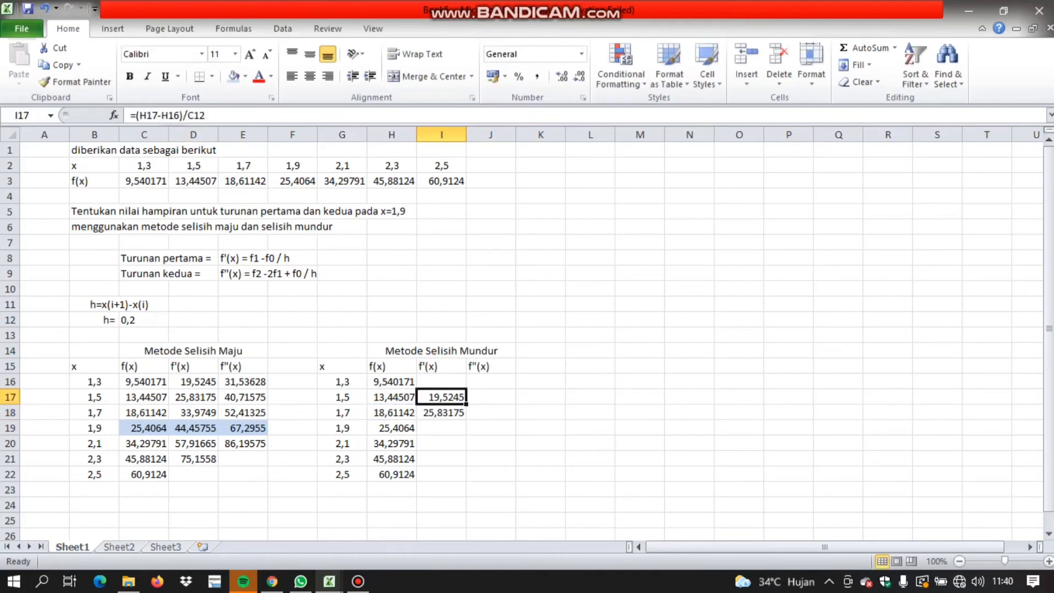
click(187, 115)
text($)
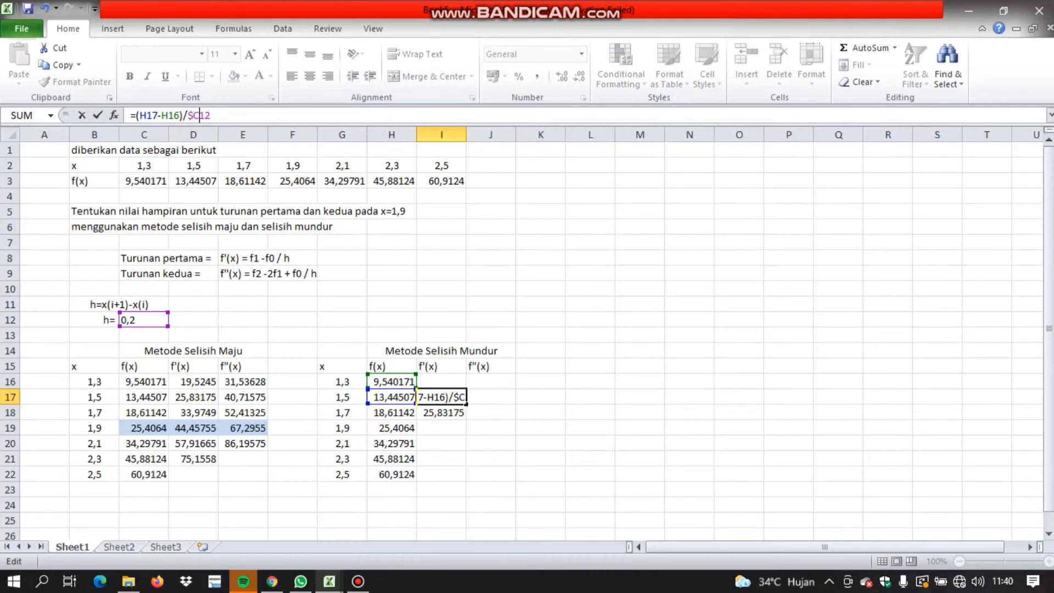
text($)
key(Return)
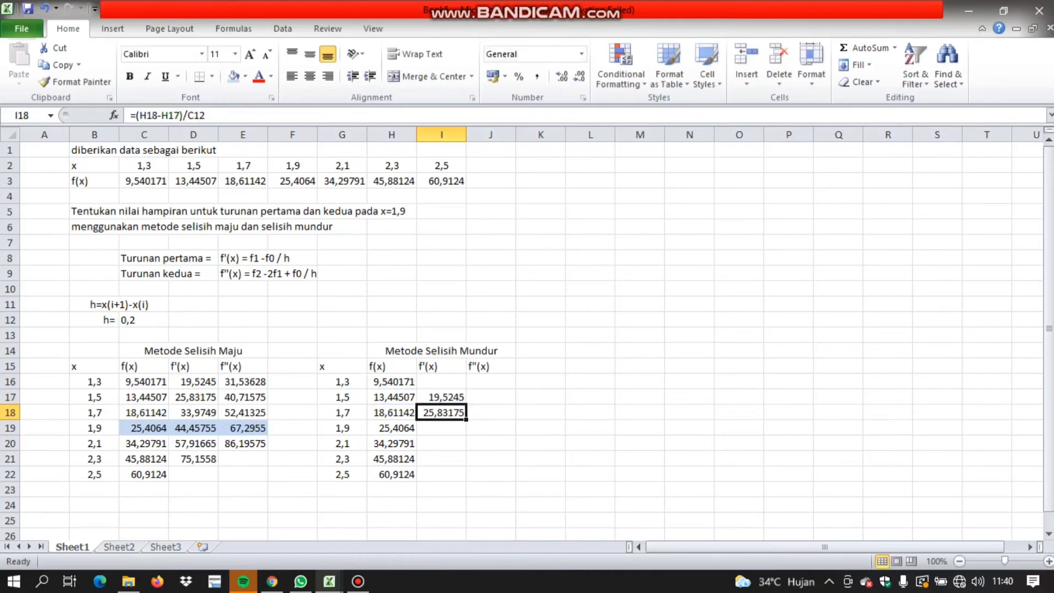
click(441, 397)
drag(462, 401, 466, 478)
click(466, 404)
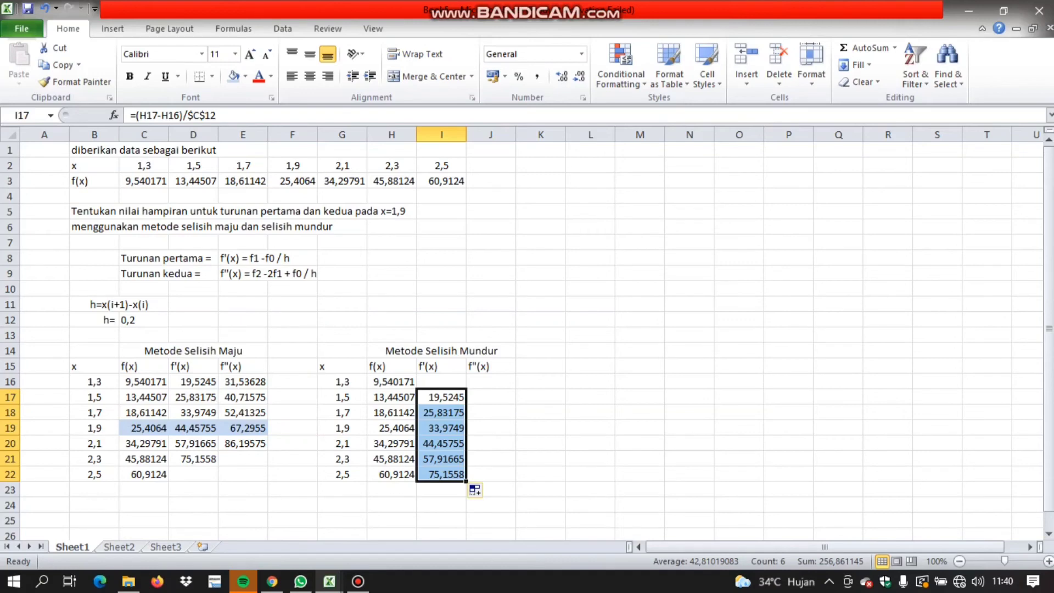
Enter the second-derivative backward difference formula =(H16-2*H17+H18)/C12^2 in J18 of the Metode Selisih Mundur table
click(491, 412)
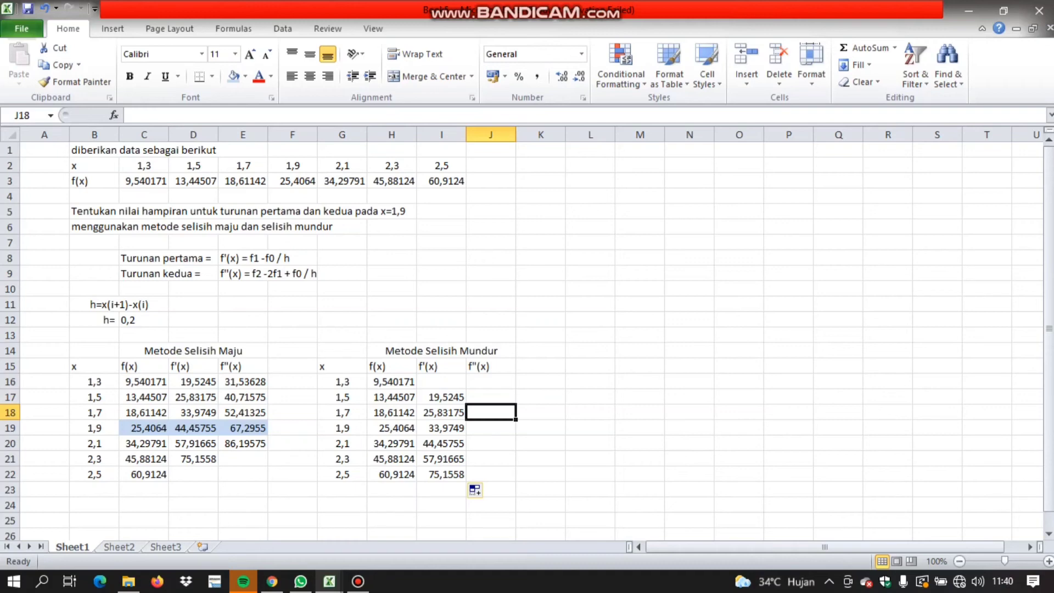
text(=()
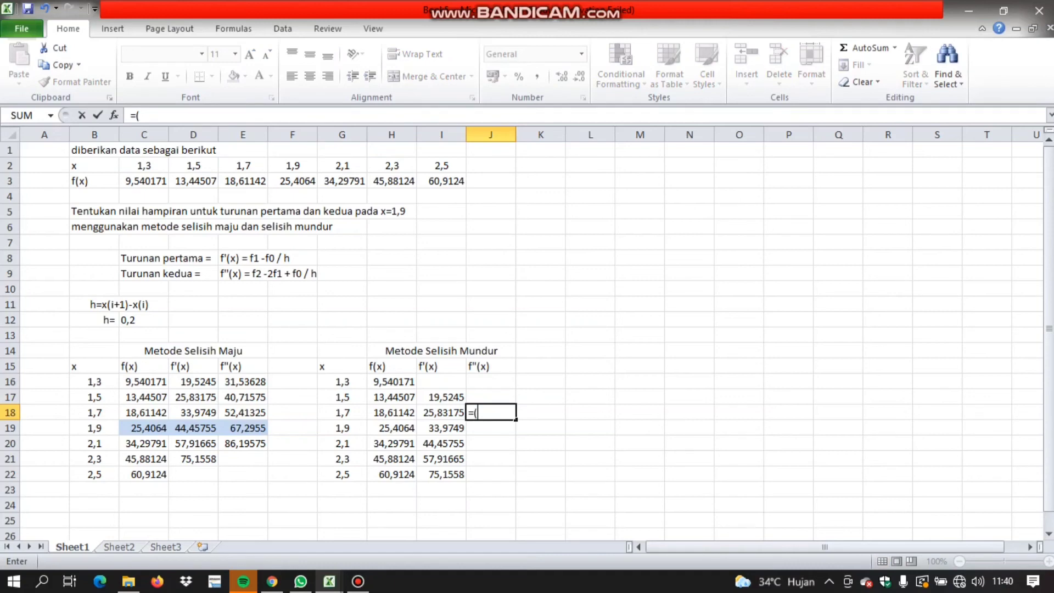
click(391, 381)
text(-)
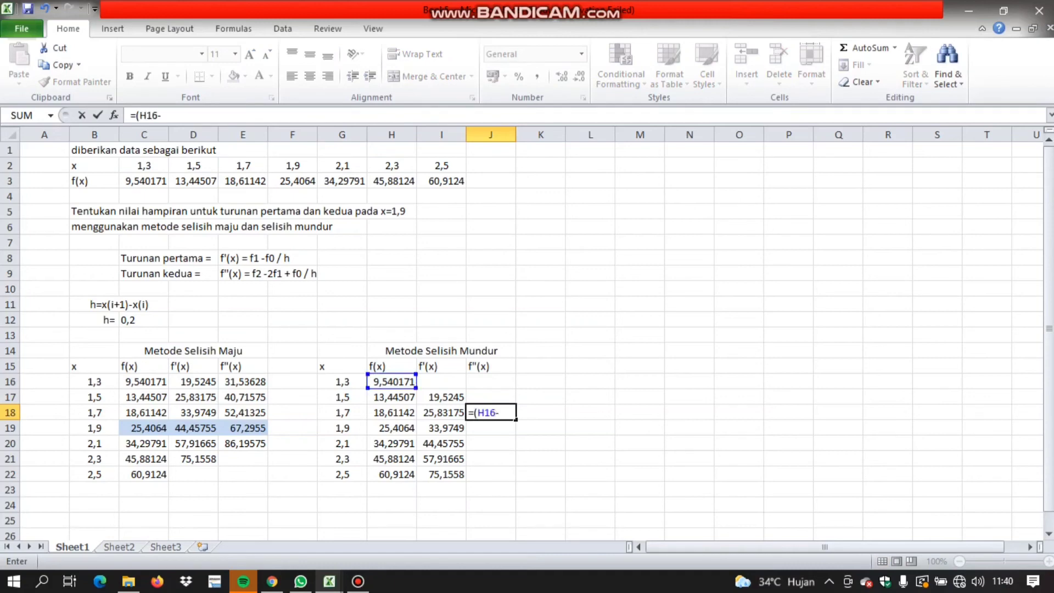
text(2*)
click(391, 397)
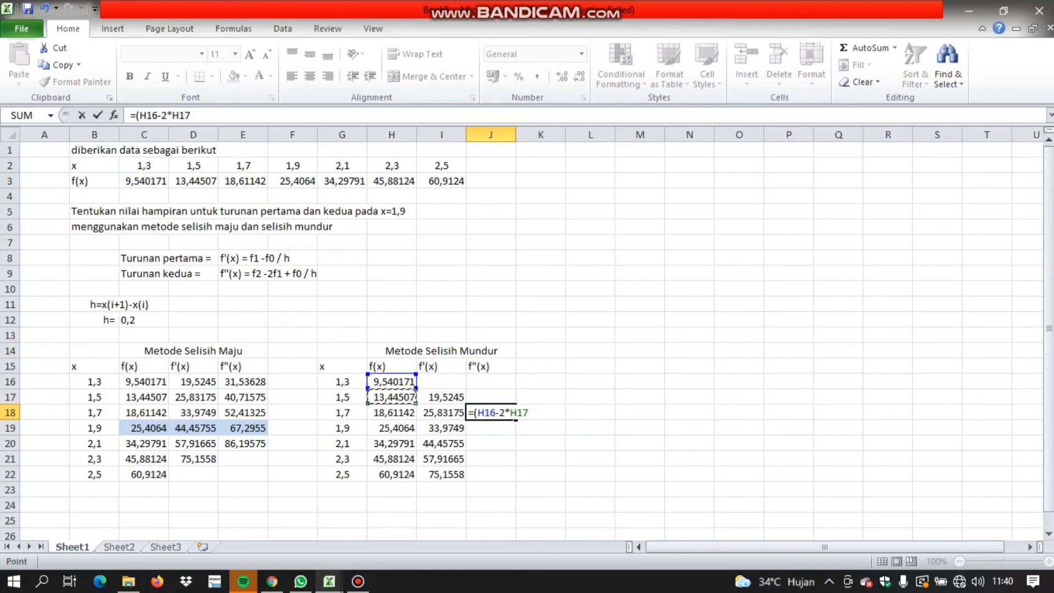
text(+)
click(391, 412)
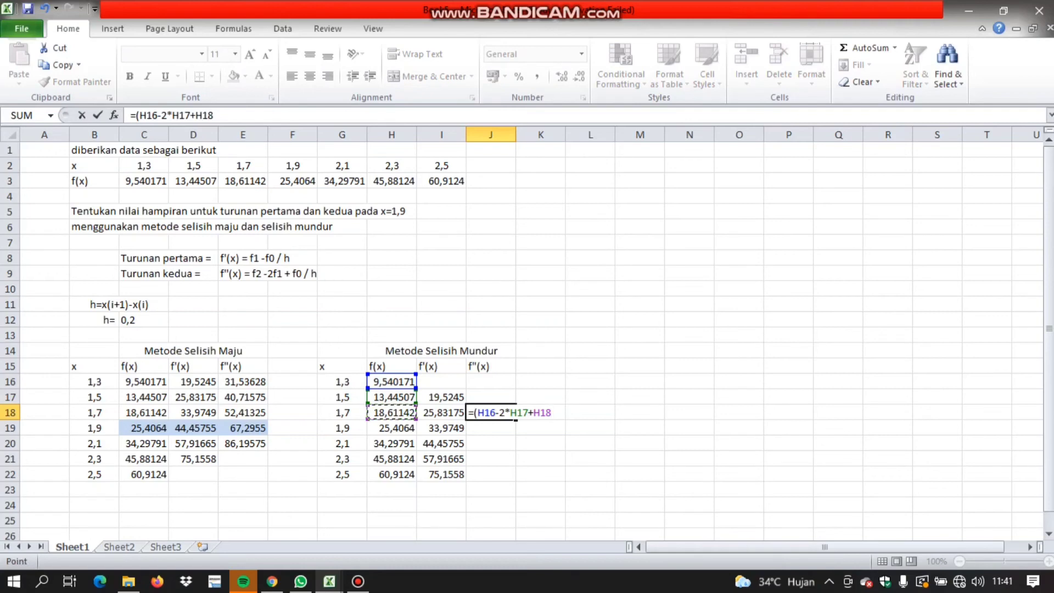
text()/)
click(144, 320)
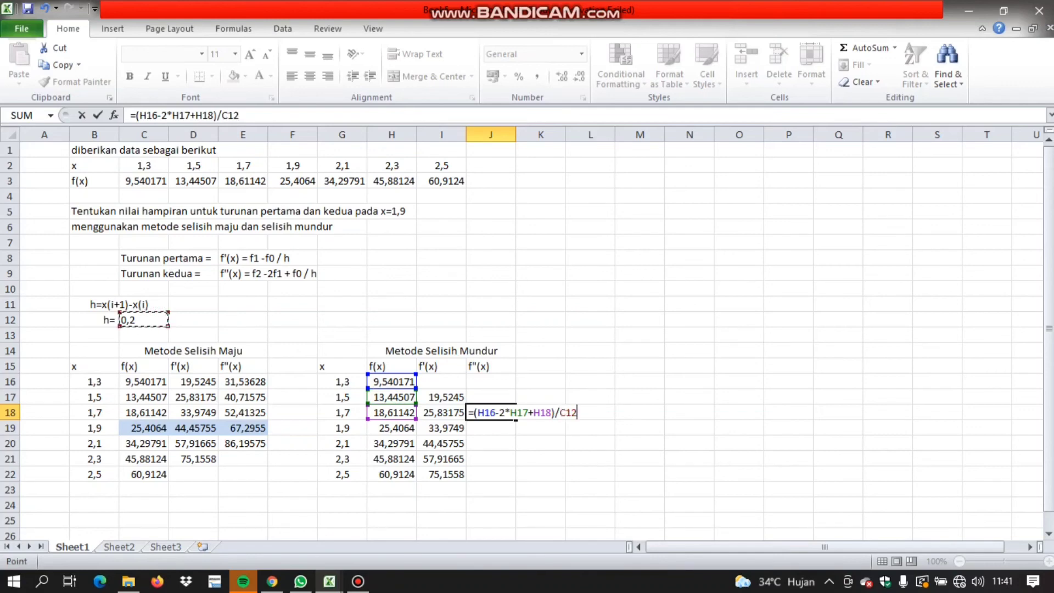
text(^2)
key(Return)
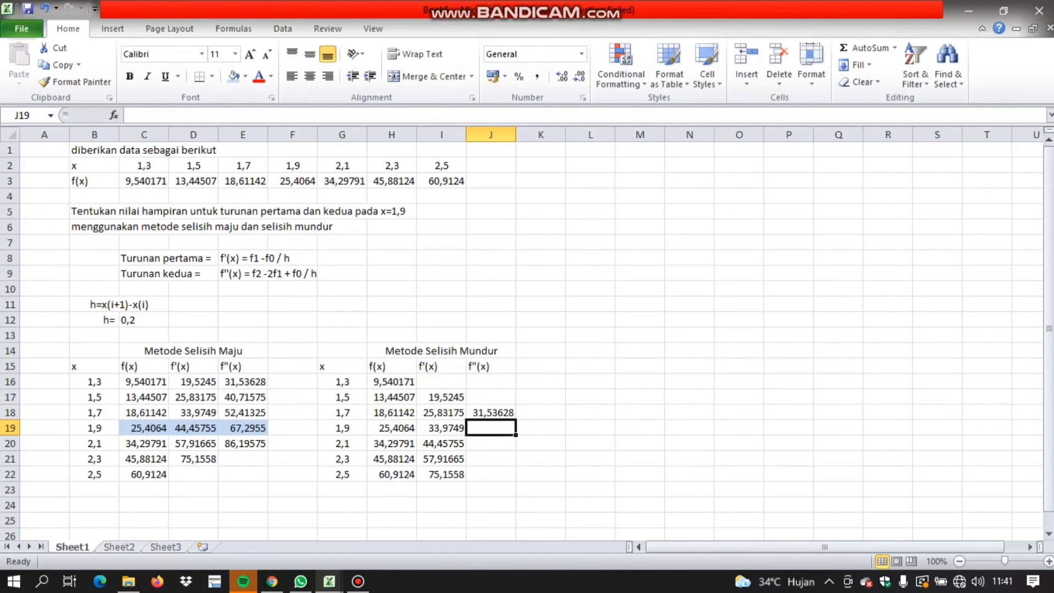
Enter the second-derivative backward difference formula =(H17-2*H18+H19)/C12^2 in J19 for x = 1,9
text(=()
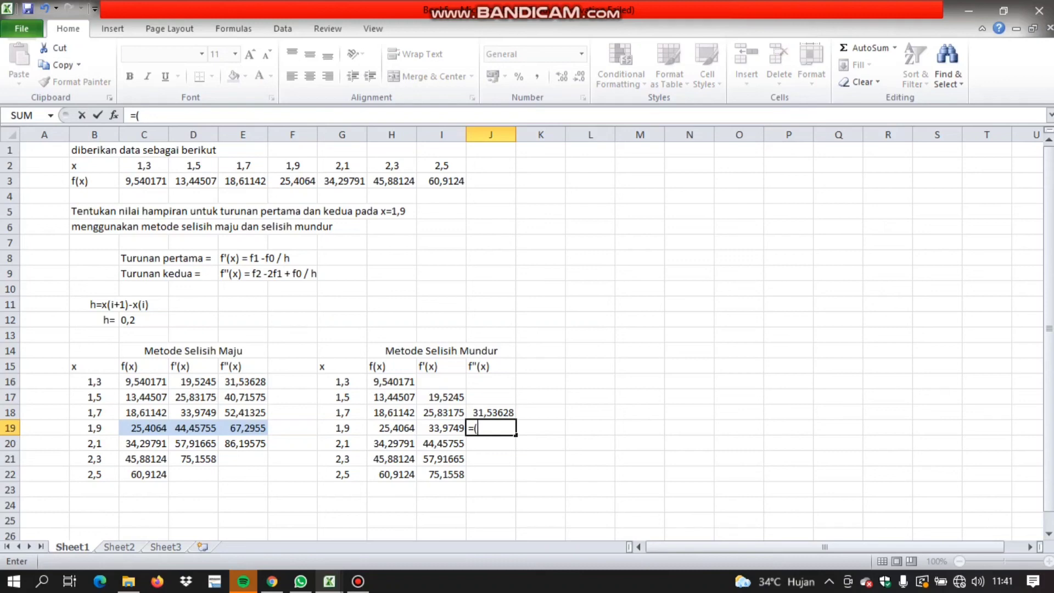
click(391, 396)
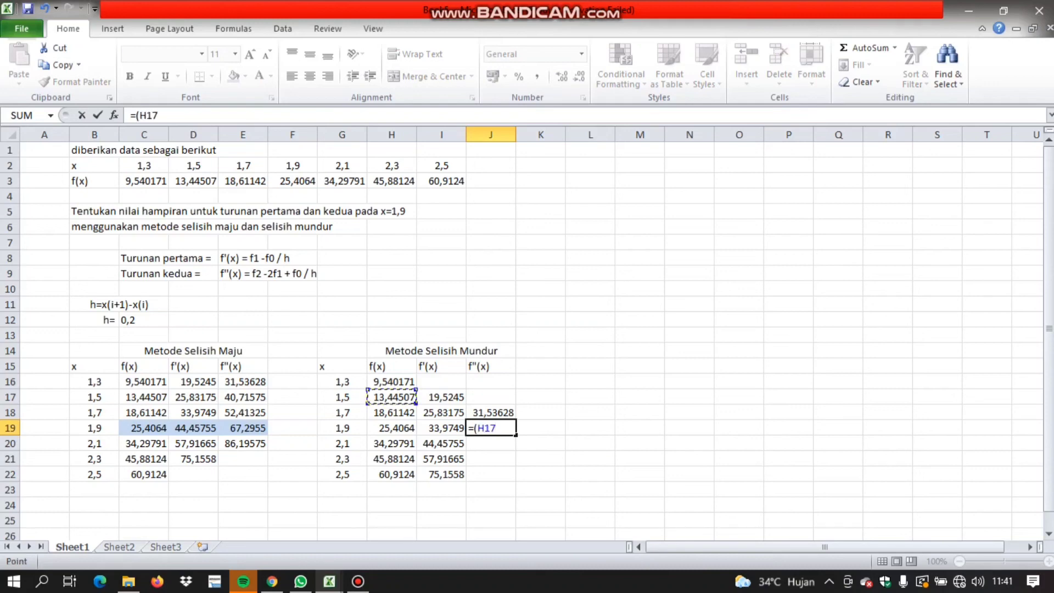
text(-2*)
click(391, 413)
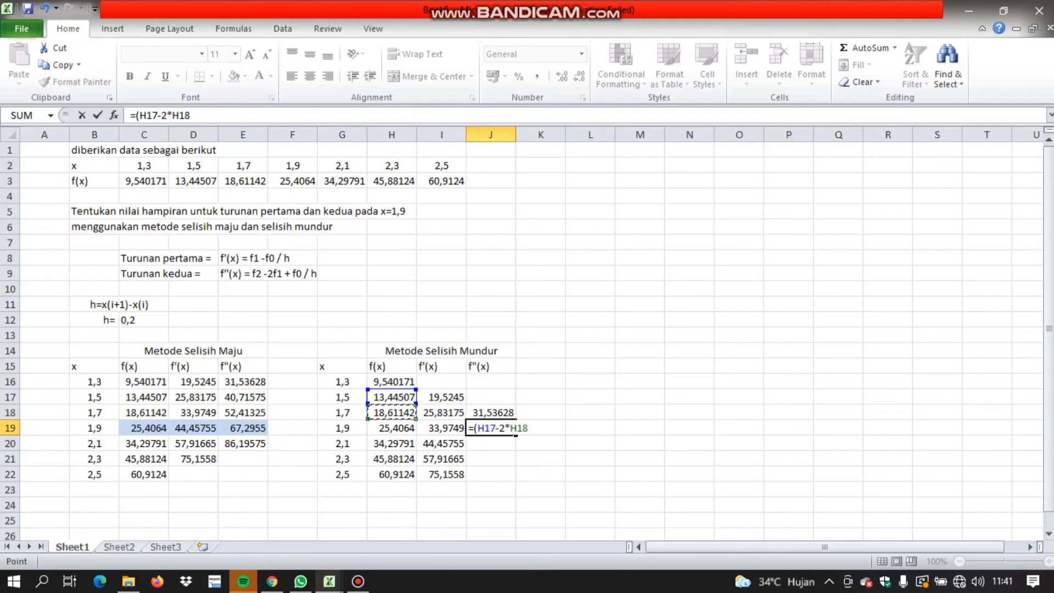
text(+)
click(392, 428)
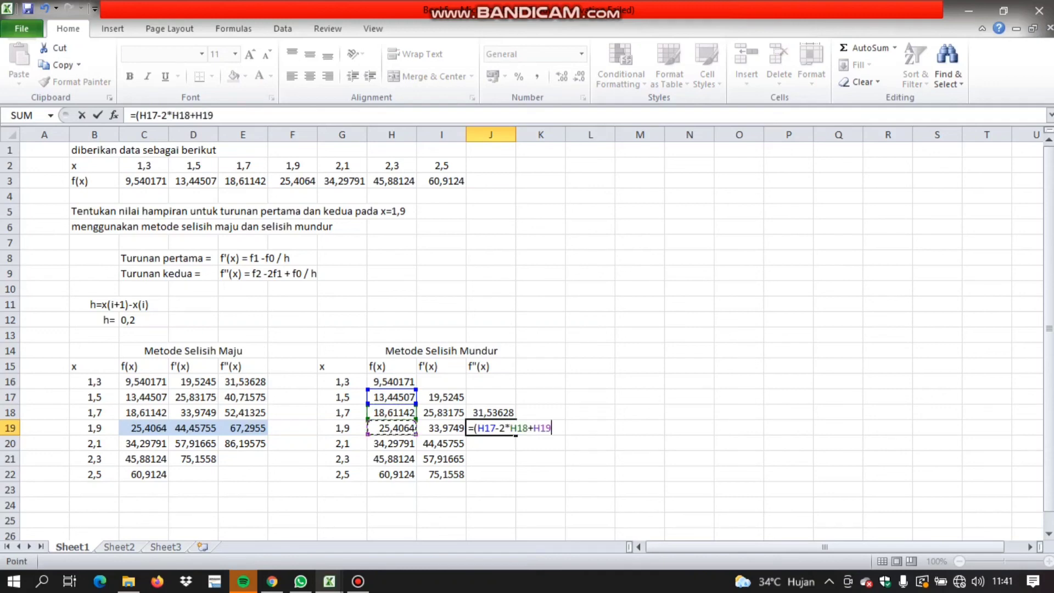
text()/)
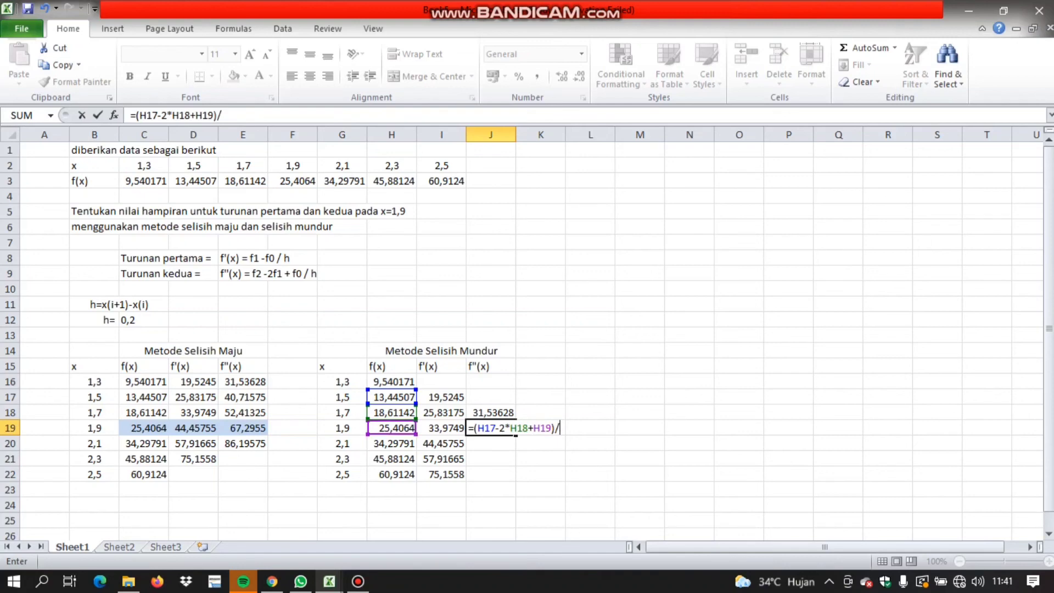
click(121, 320)
text(^2)
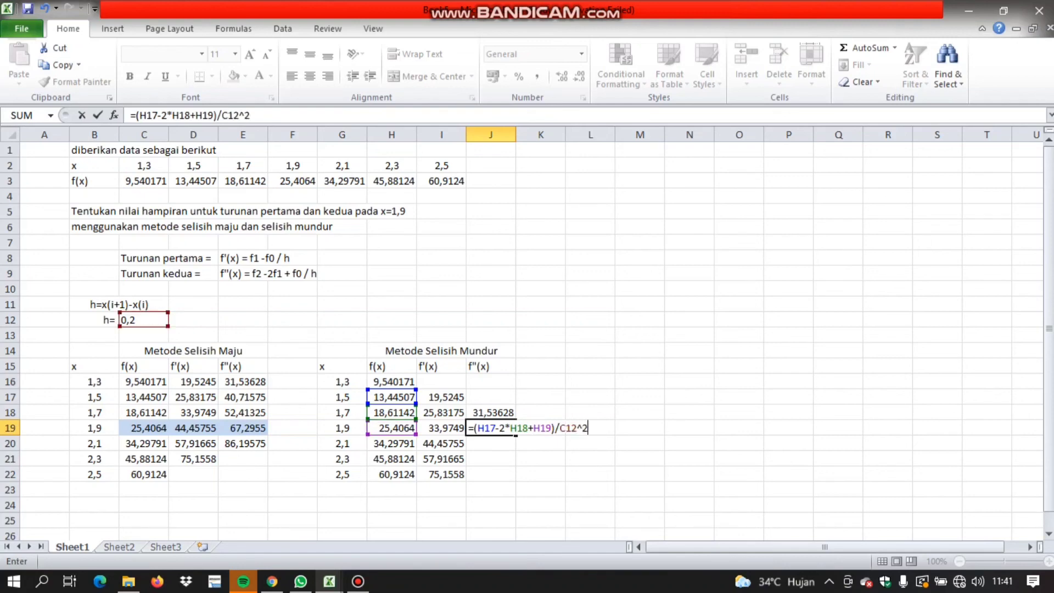
key(Return)
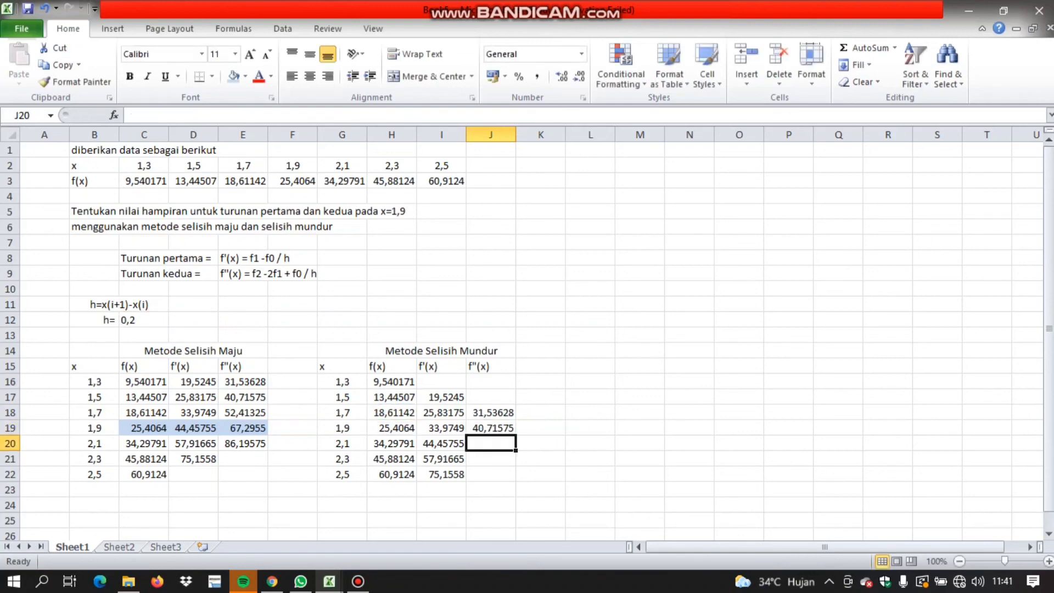
Make the h reference in J18 absolute, giving =(H16-2*H17+H18)/$C$12^2, and fill the formula down to J22
click(491, 412)
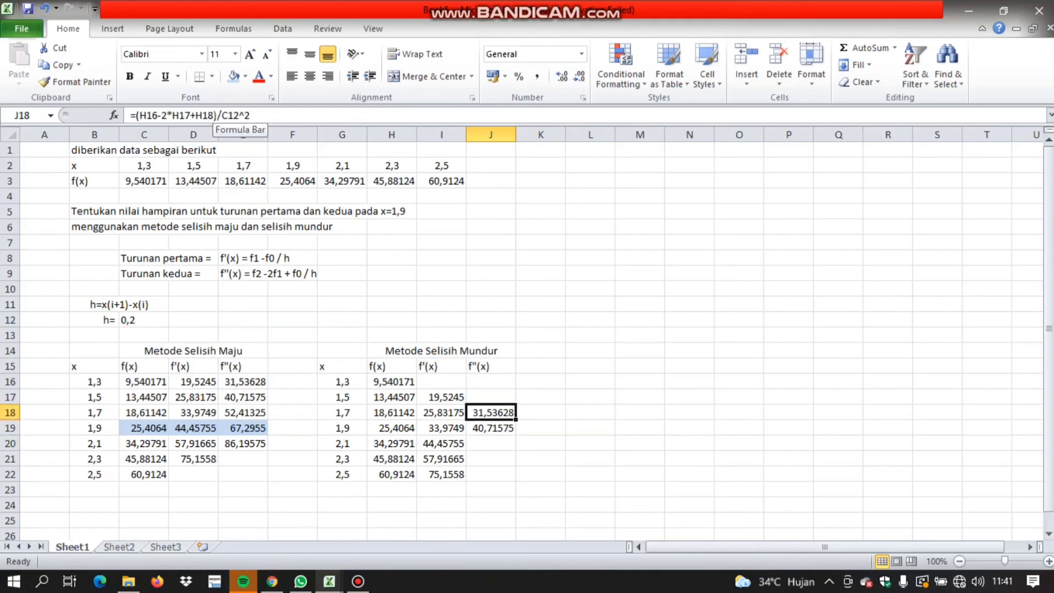
click(221, 116)
text($)
key(Right)
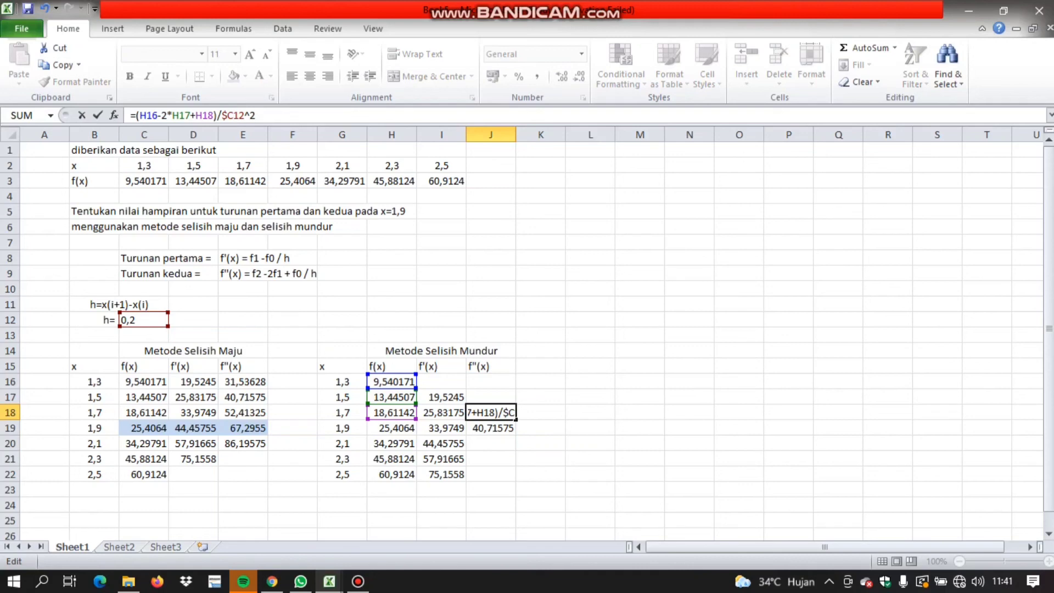
text($)
key(Return)
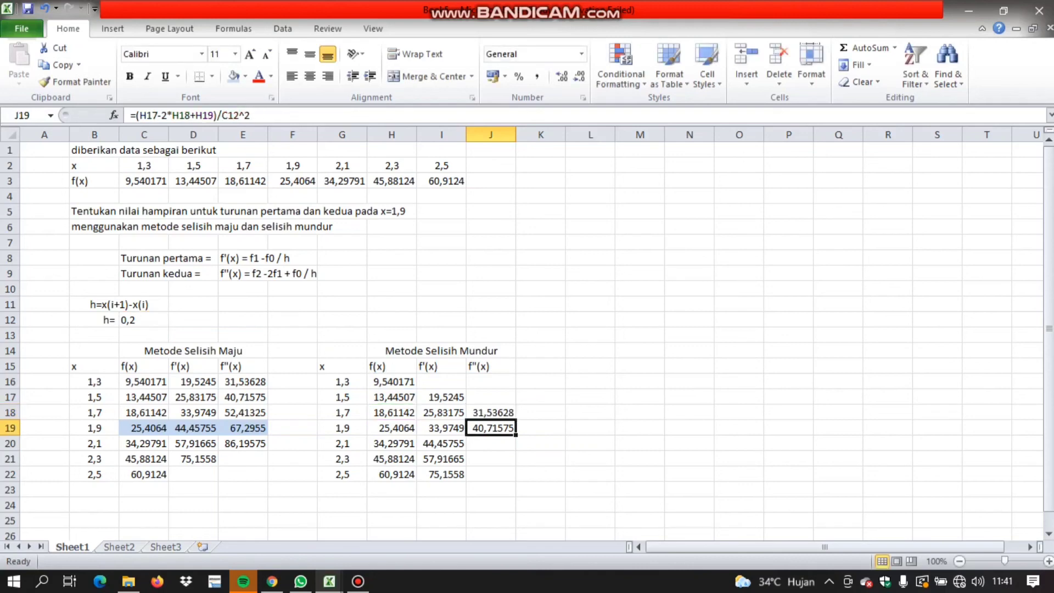
drag(491, 412, 513, 478)
click(509, 415)
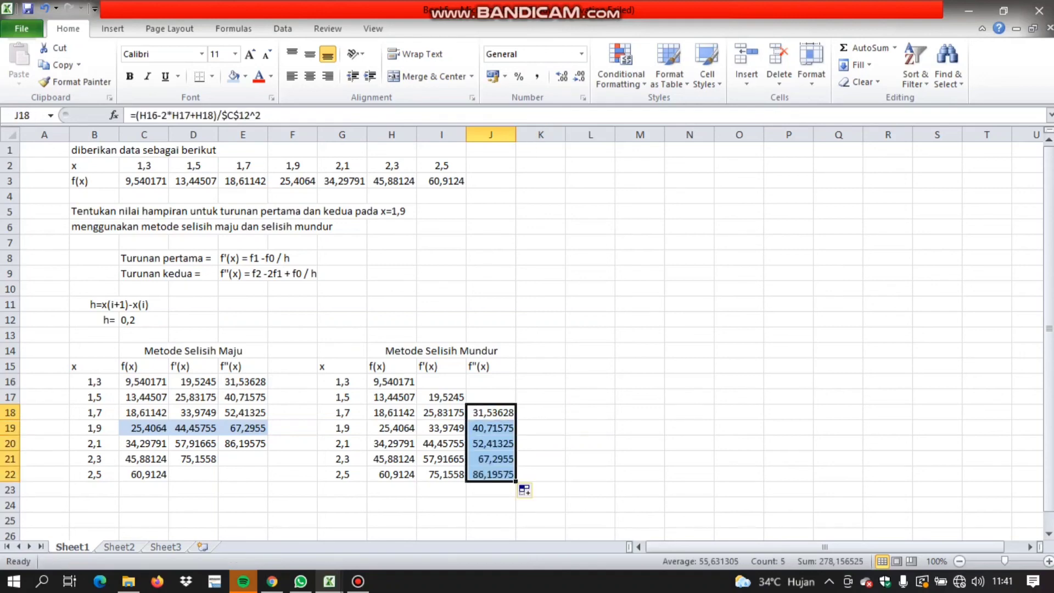
Highlight the x = 1,9 results in H19:J19 of the Metode Selisih Mundur table with the same light blue cell fill
click(392, 428)
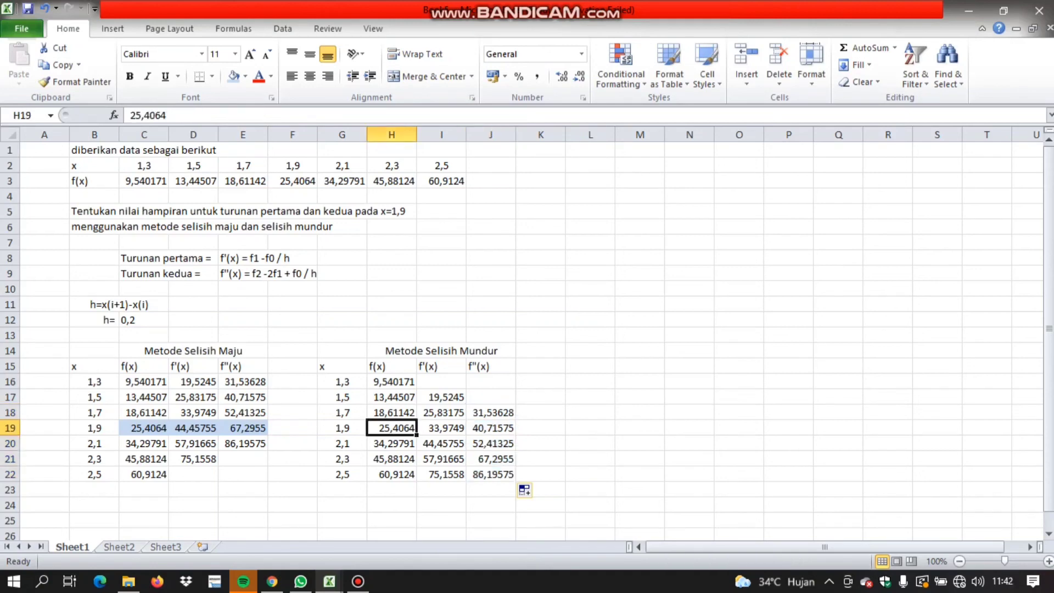
key(shift+Right)
key(shift+Right)
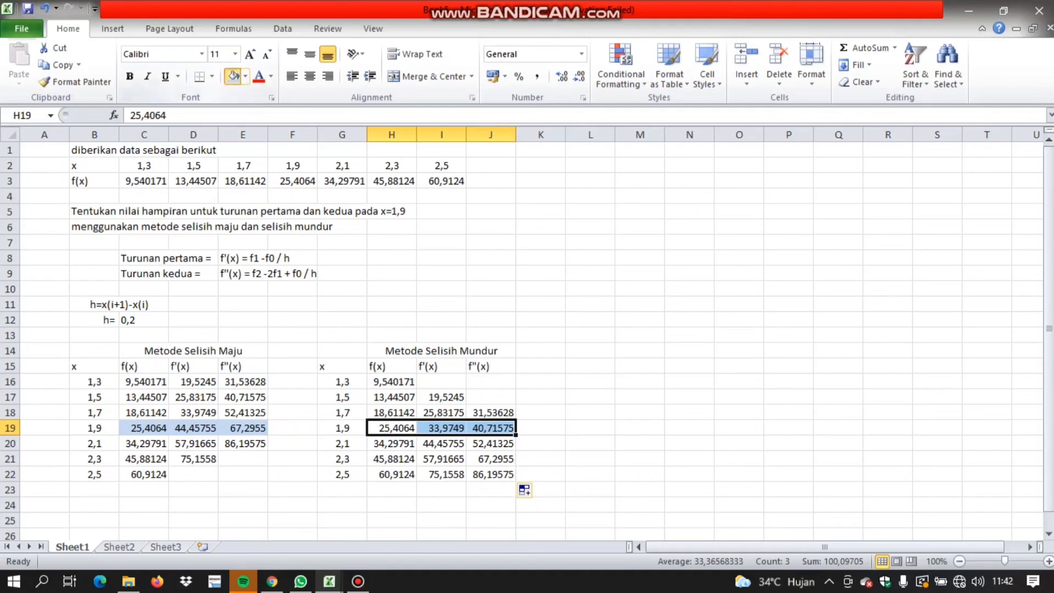
click(234, 77)
click(590, 397)
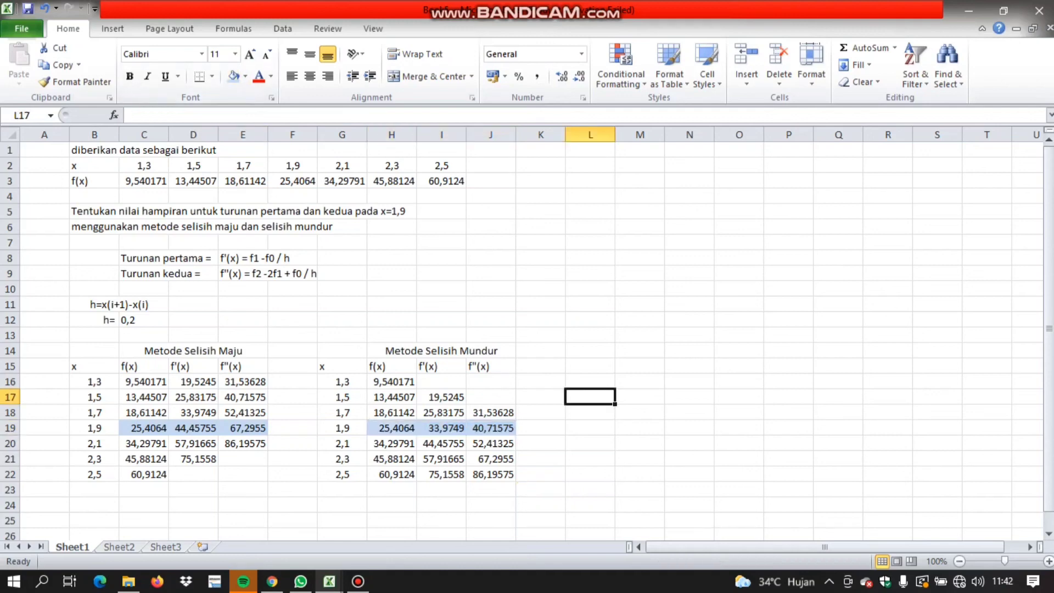